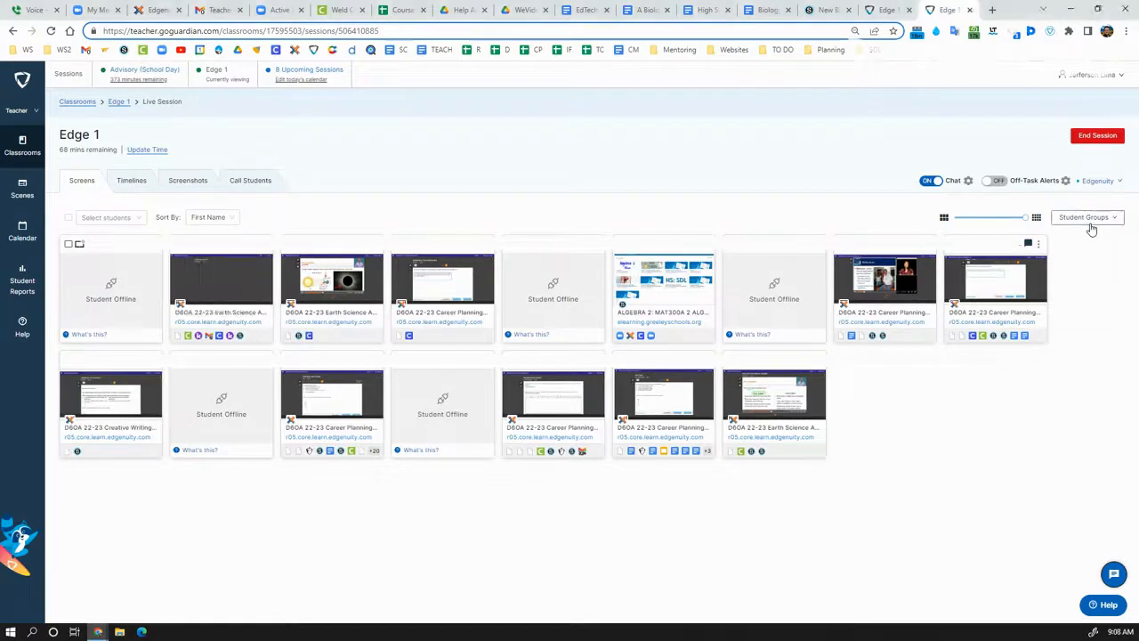
- Enable the existing Standard student groups for the Edge 1 live session
{"action": "left_click", "coordinate": [1090, 222]}
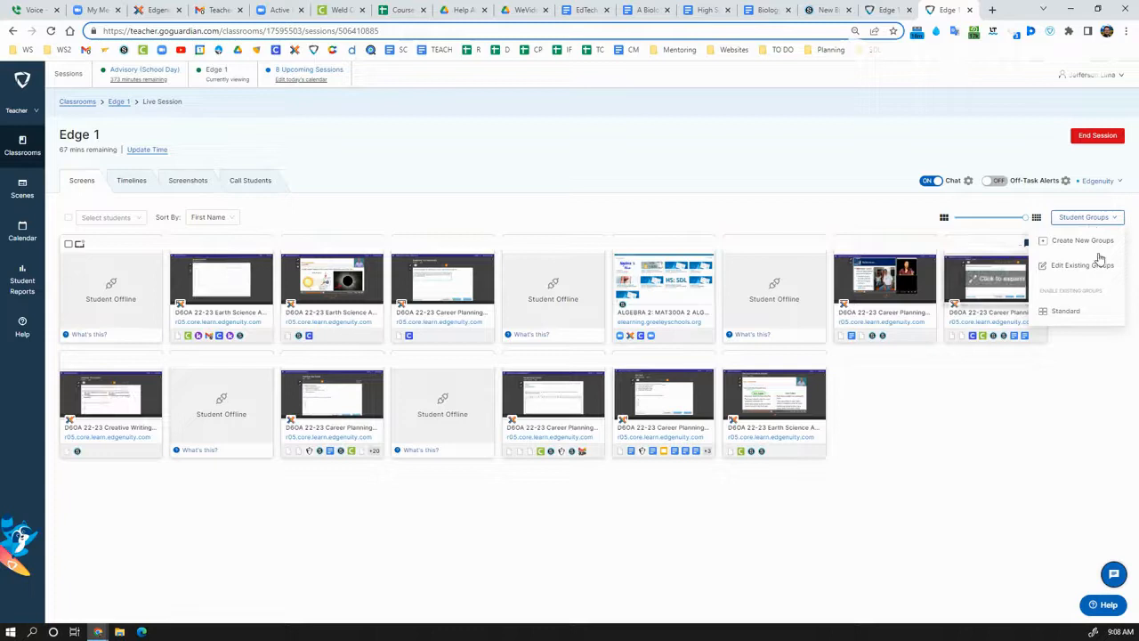
{"action": "left_click", "coordinate": [1067, 313]}
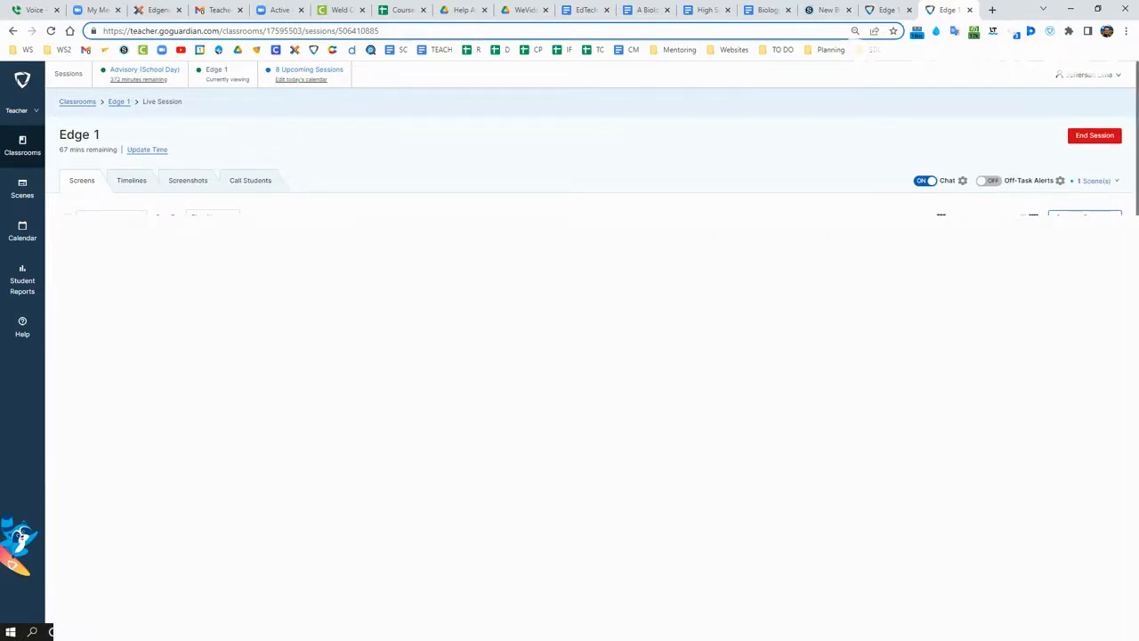
{"action": "scroll", "coordinate": [663, 348], "scroll_direction": "down", "scroll_amount": 1}
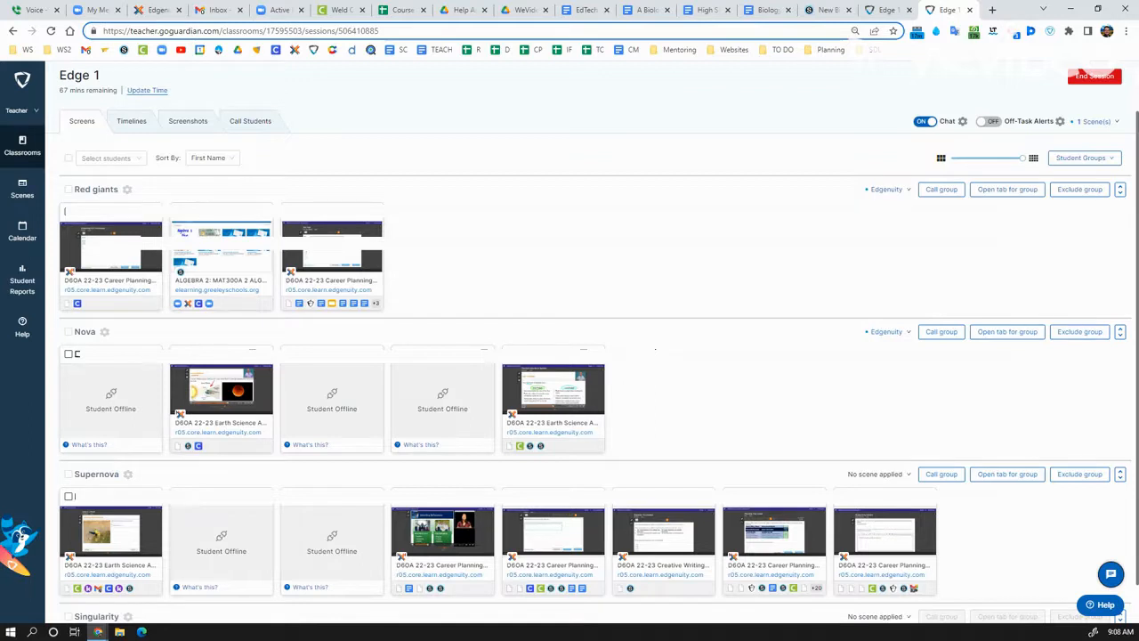
- Review the scenes available for the Red giants group and the scenes enabled across the session
{"action": "left_click", "coordinate": [891, 195]}
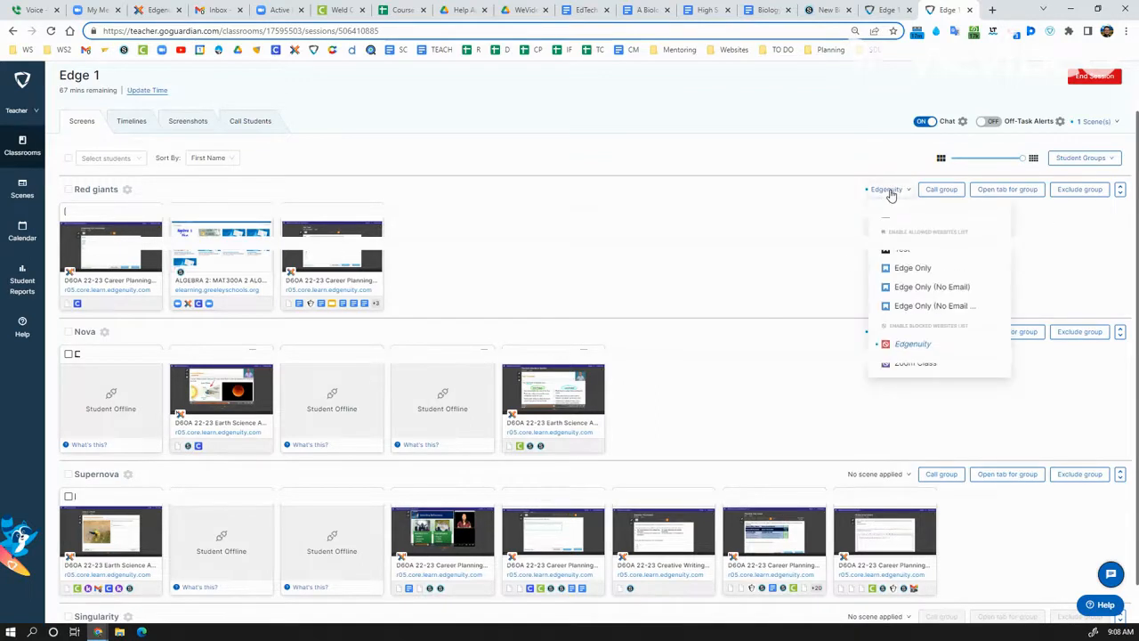
{"action": "left_click", "coordinate": [1095, 122]}
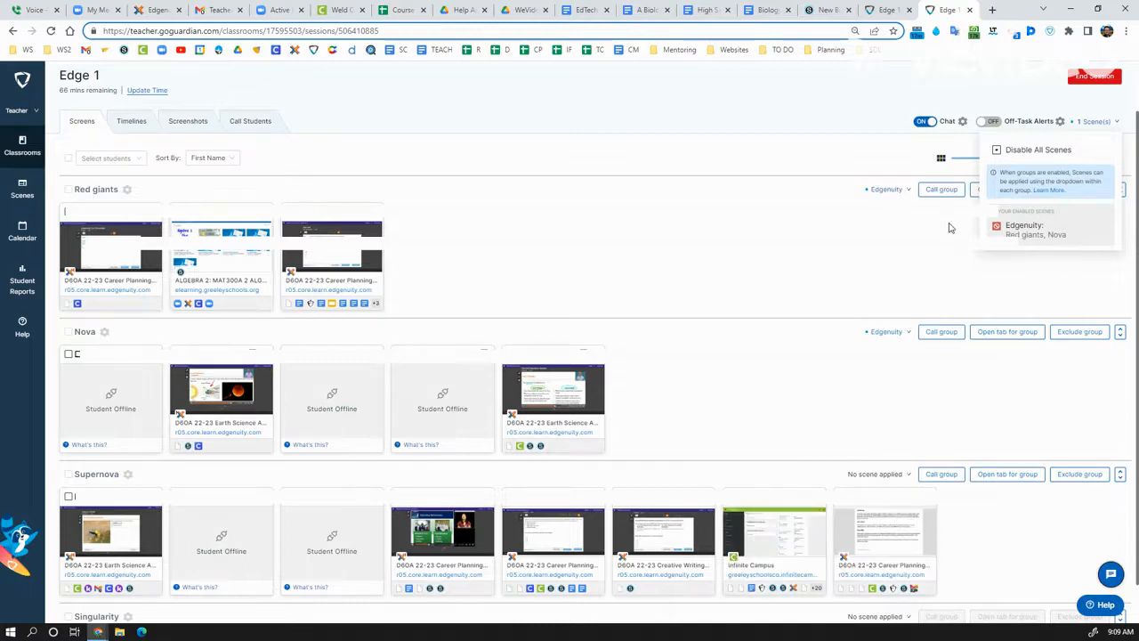
{"action": "left_click", "coordinate": [933, 233]}
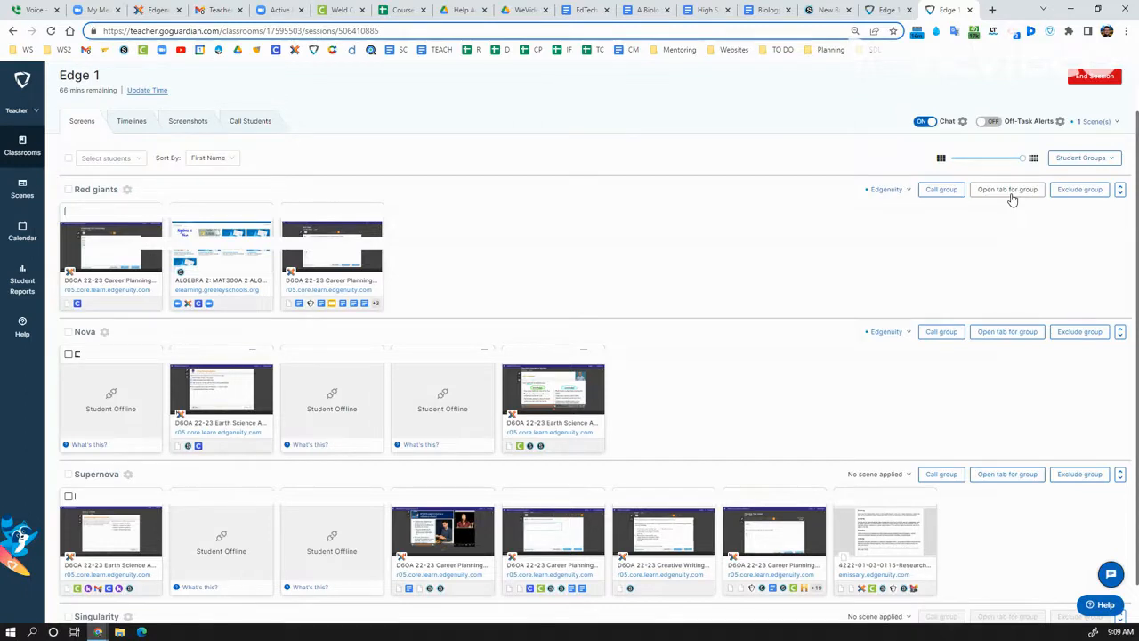
- Collapse the Red giants group in the session view, and expand it again
{"action": "left_click", "coordinate": [1120, 190]}
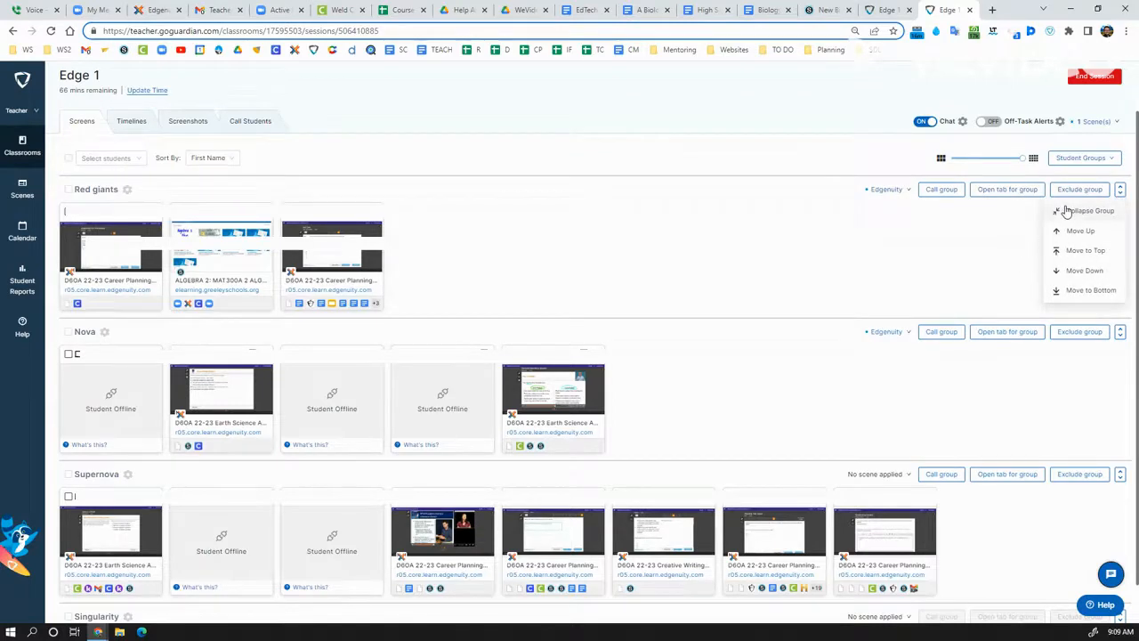
{"action": "left_click", "coordinate": [1087, 211]}
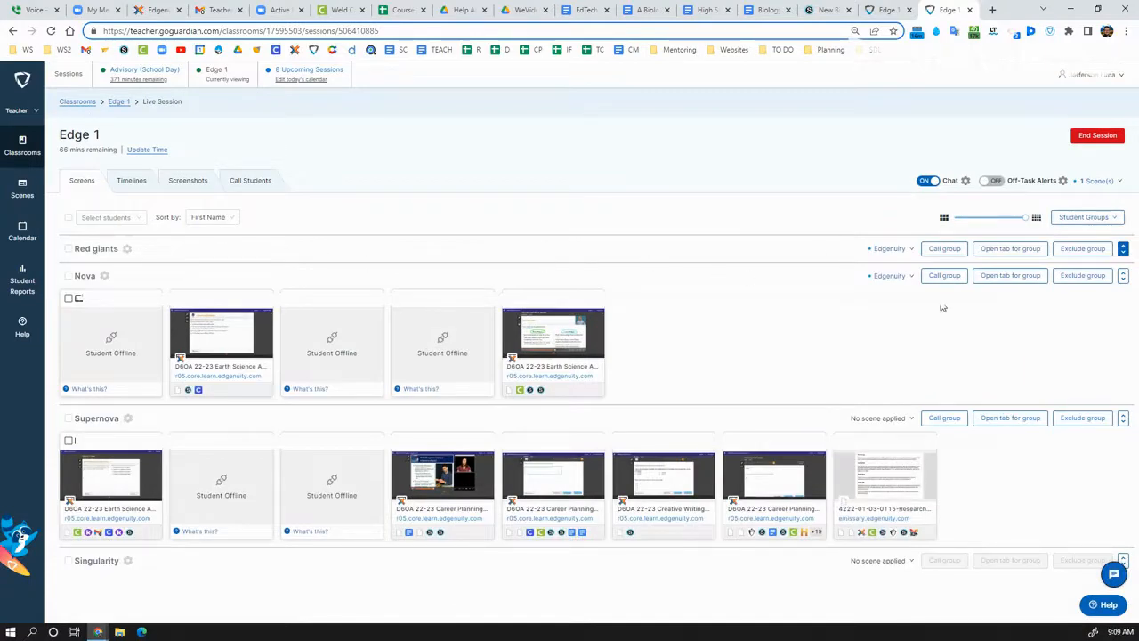
{"action": "left_click", "coordinate": [1123, 253]}
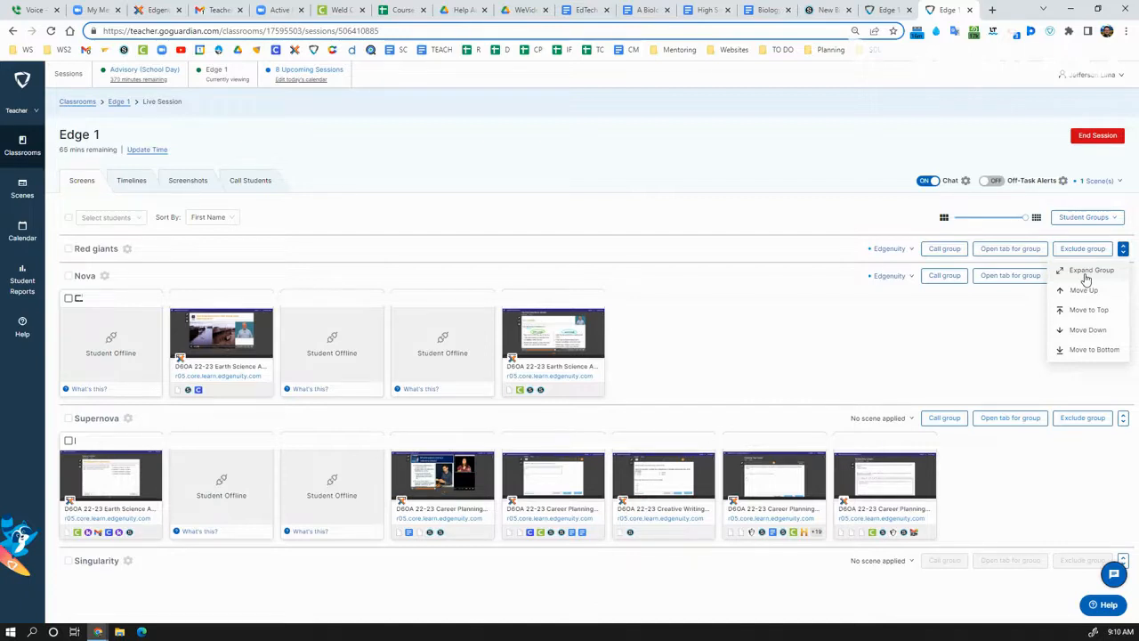
{"action": "left_click", "coordinate": [1085, 276]}
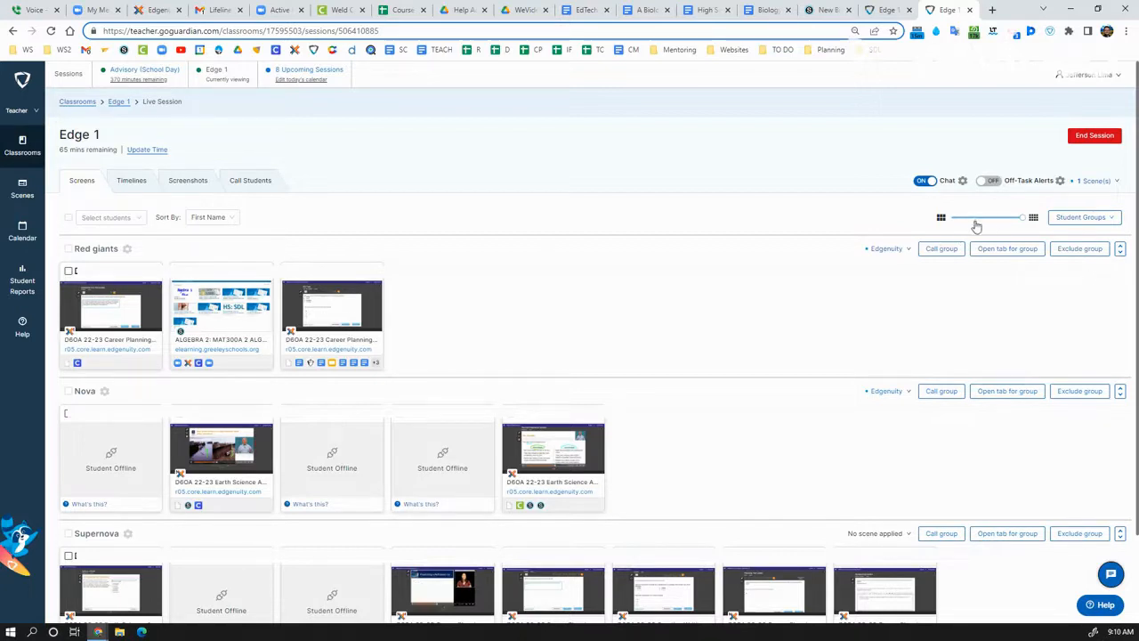
- Enlarge the student screen thumbnails, look through them, and return them to the smallest size
{"action": "left_click", "coordinate": [969, 218]}
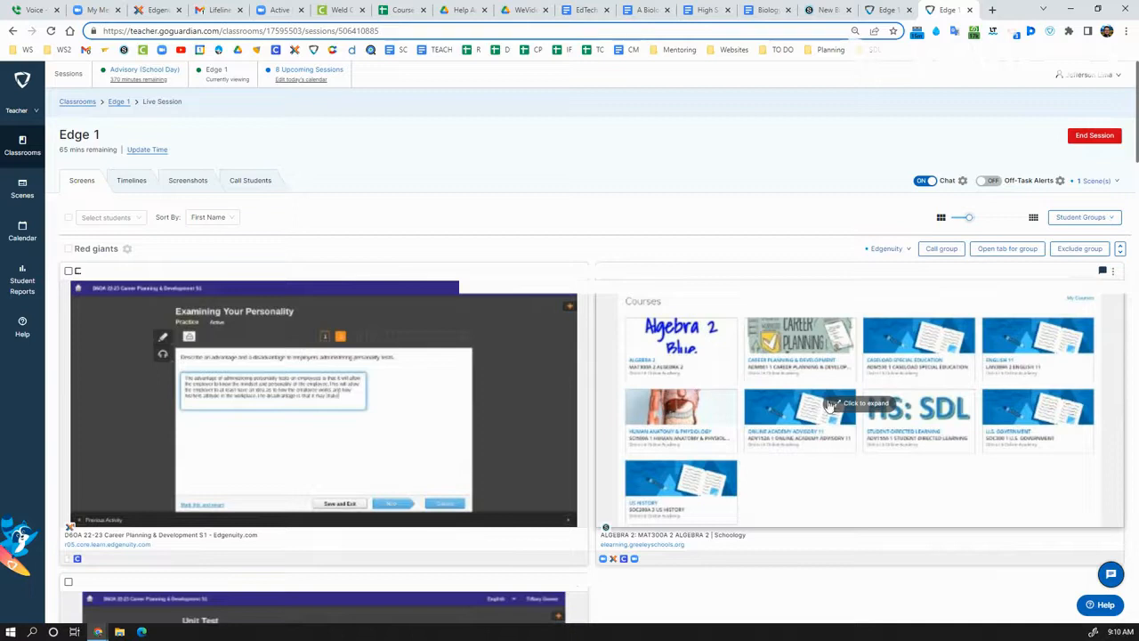
{"action": "scroll", "coordinate": [827, 405], "scroll_direction": "down", "scroll_amount": 2}
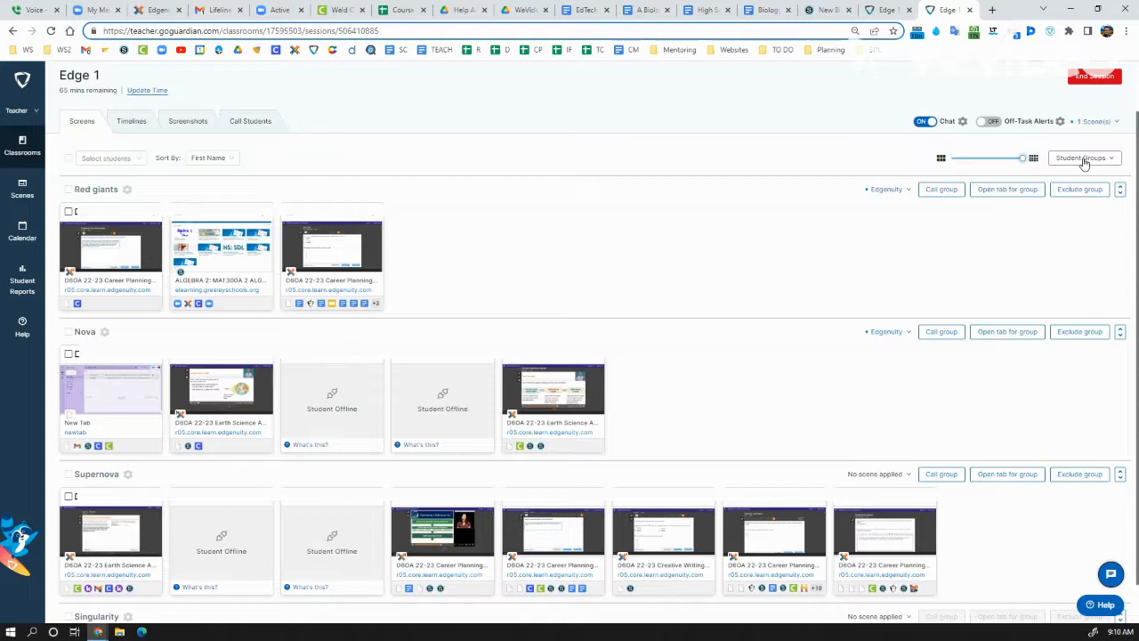
- Disable the student groups and apply the Edgenuity scene to the whole class
{"action": "left_click", "coordinate": [1082, 159]}
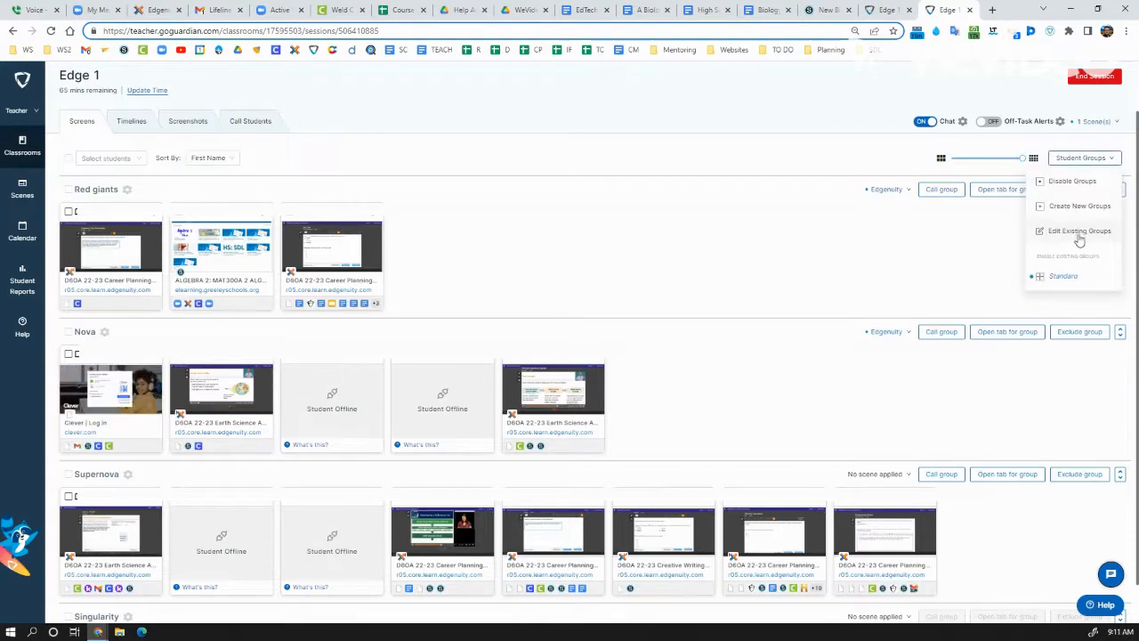
{"action": "left_click", "coordinate": [1077, 183]}
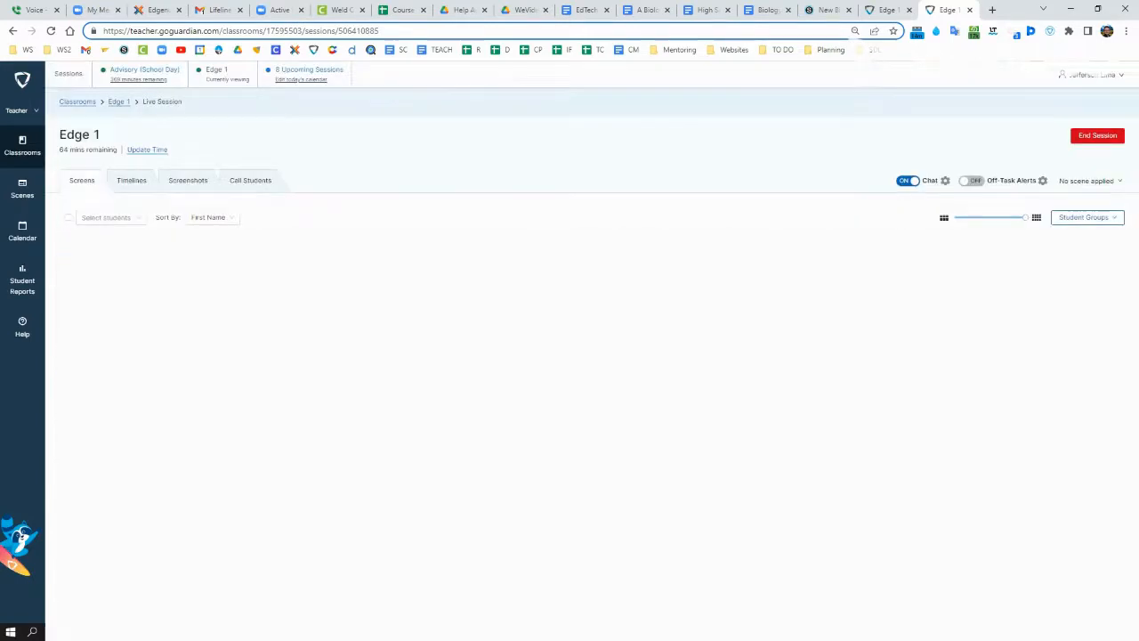
{"action": "left_click", "coordinate": [1102, 181]}
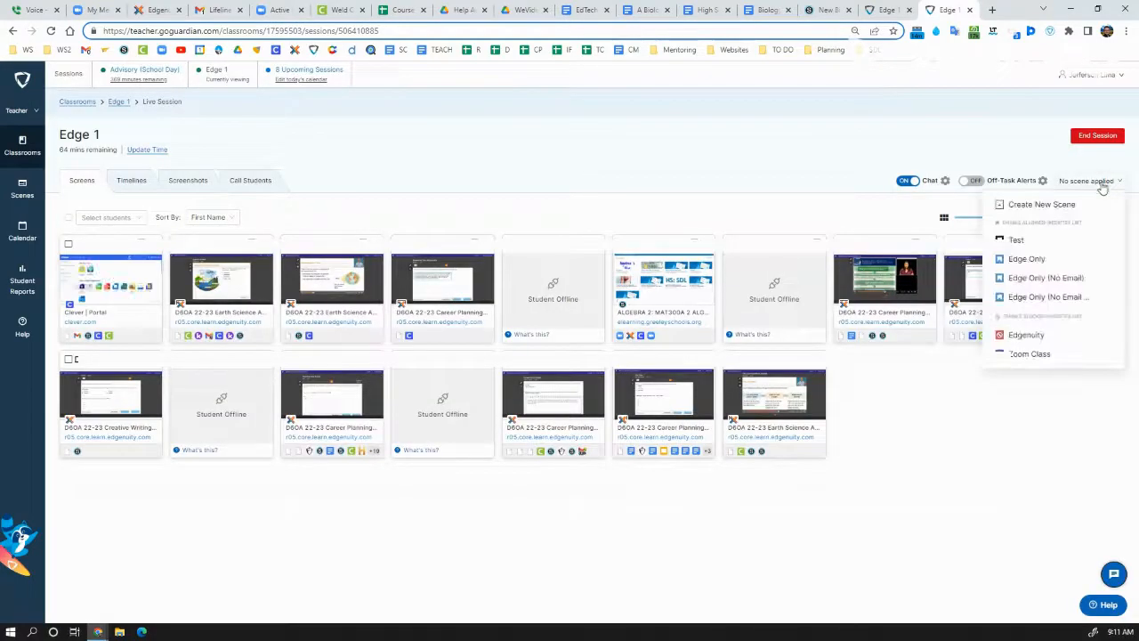
{"action": "left_click", "coordinate": [1026, 336]}
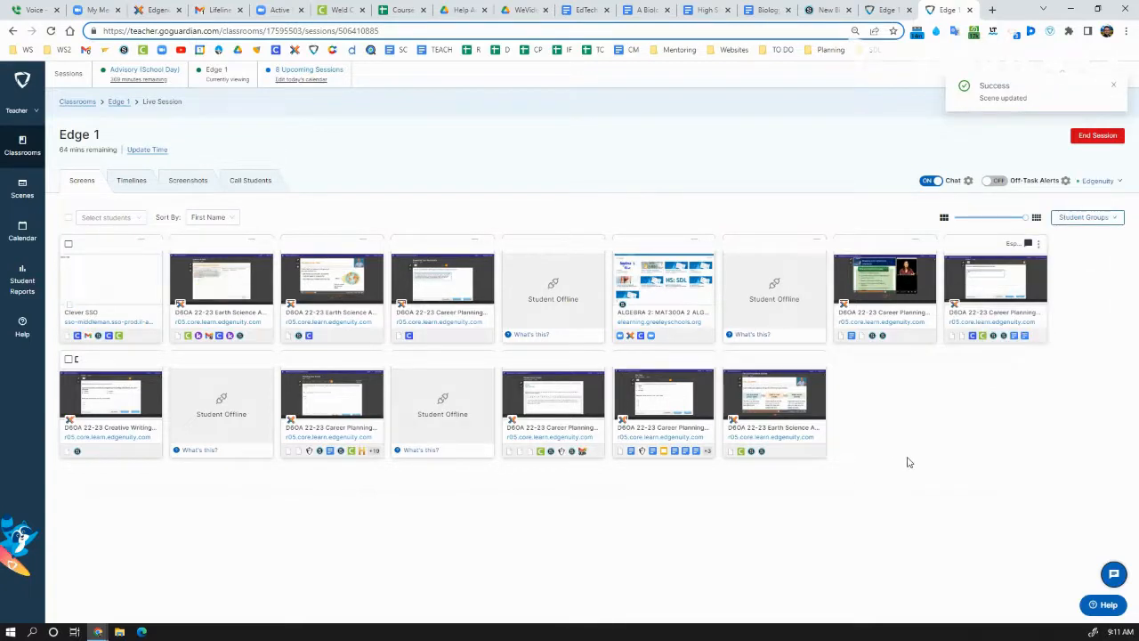
- In the Standard group set, move the first listed student from Red giants to Singularity and save the groups
{"action": "left_click", "coordinate": [1084, 217]}
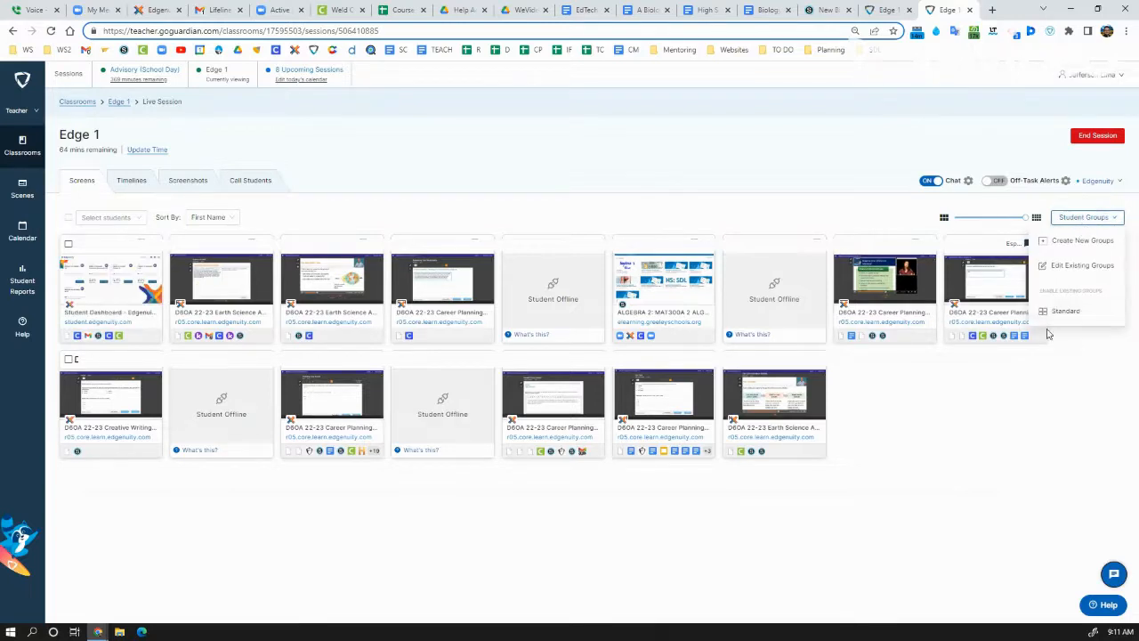
{"action": "left_click", "coordinate": [1070, 274]}
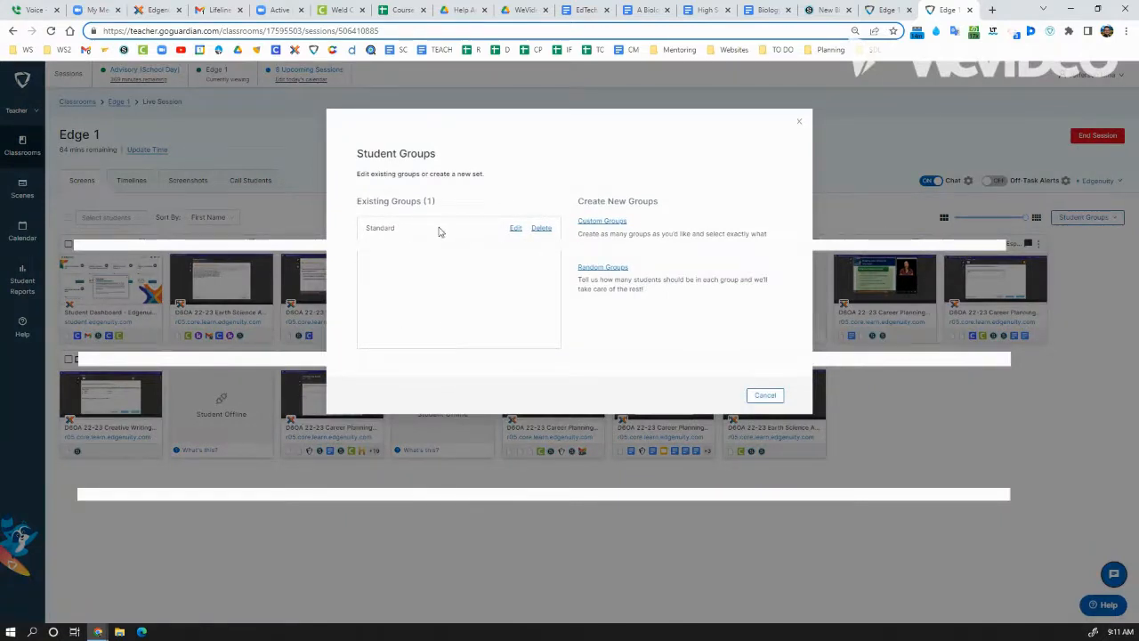
{"action": "left_click", "coordinate": [517, 230]}
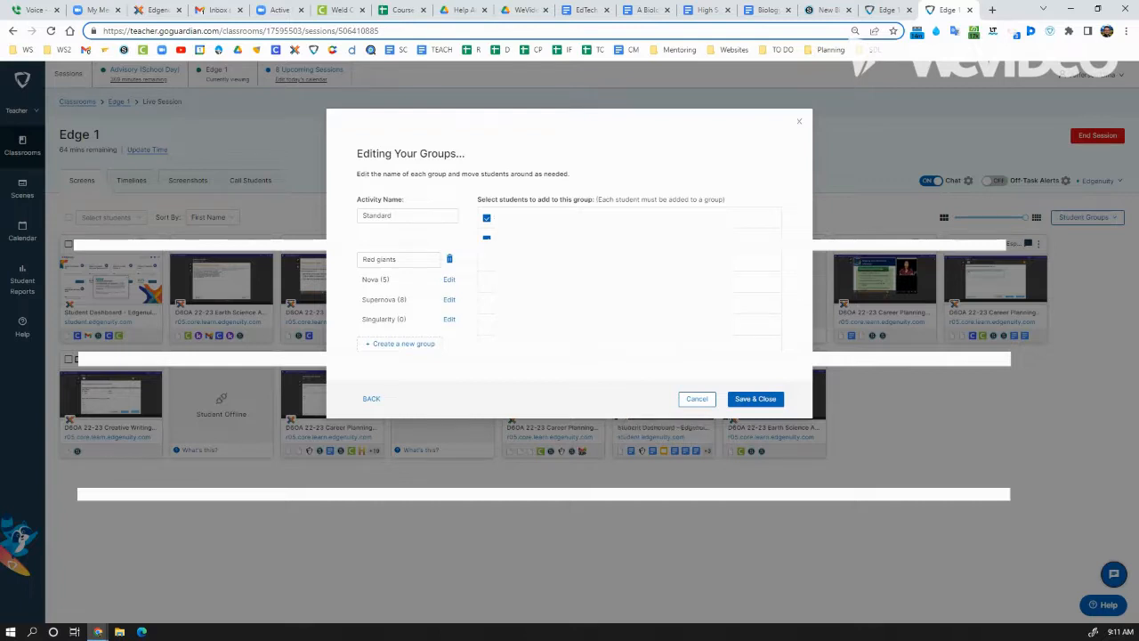
{"action": "left_click", "coordinate": [487, 218]}
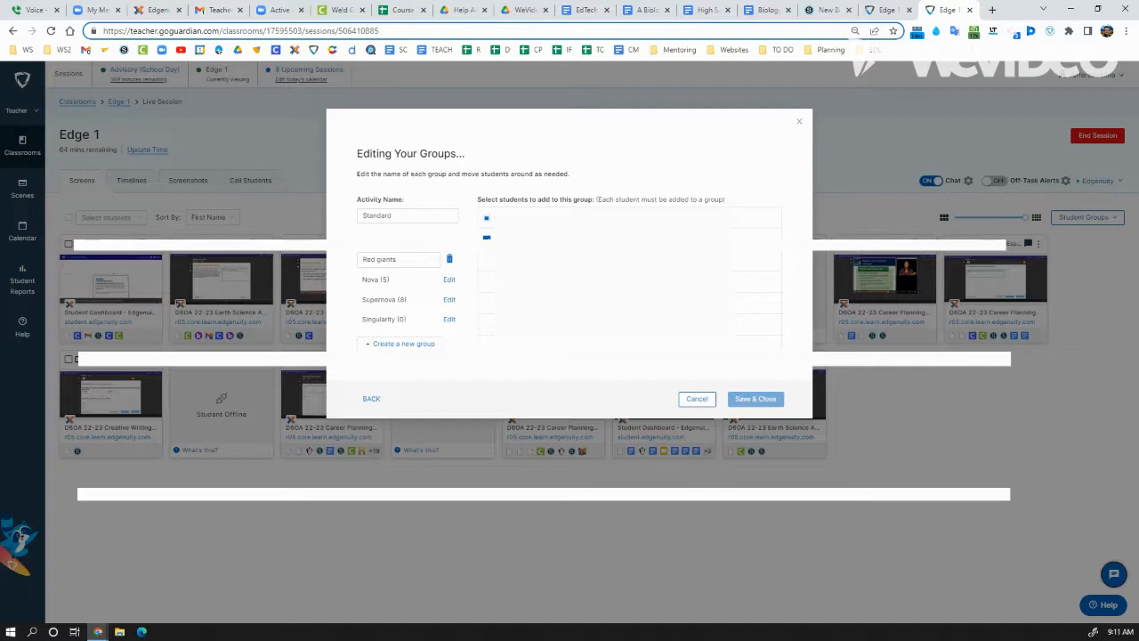
{"action": "left_click", "coordinate": [448, 319]}
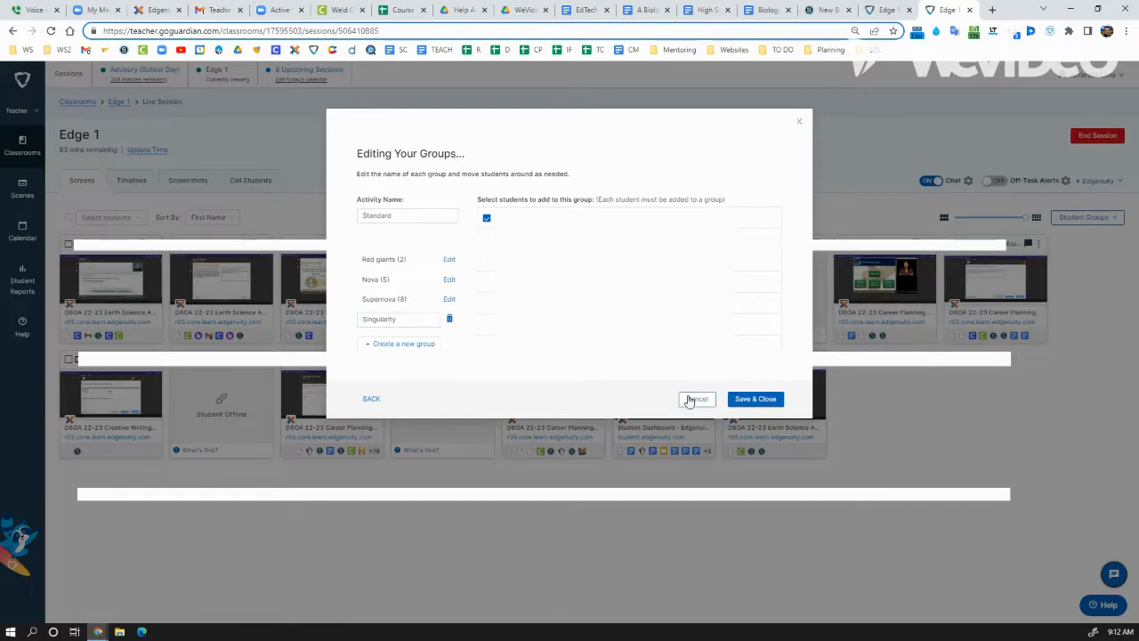
{"action": "left_click", "coordinate": [755, 398]}
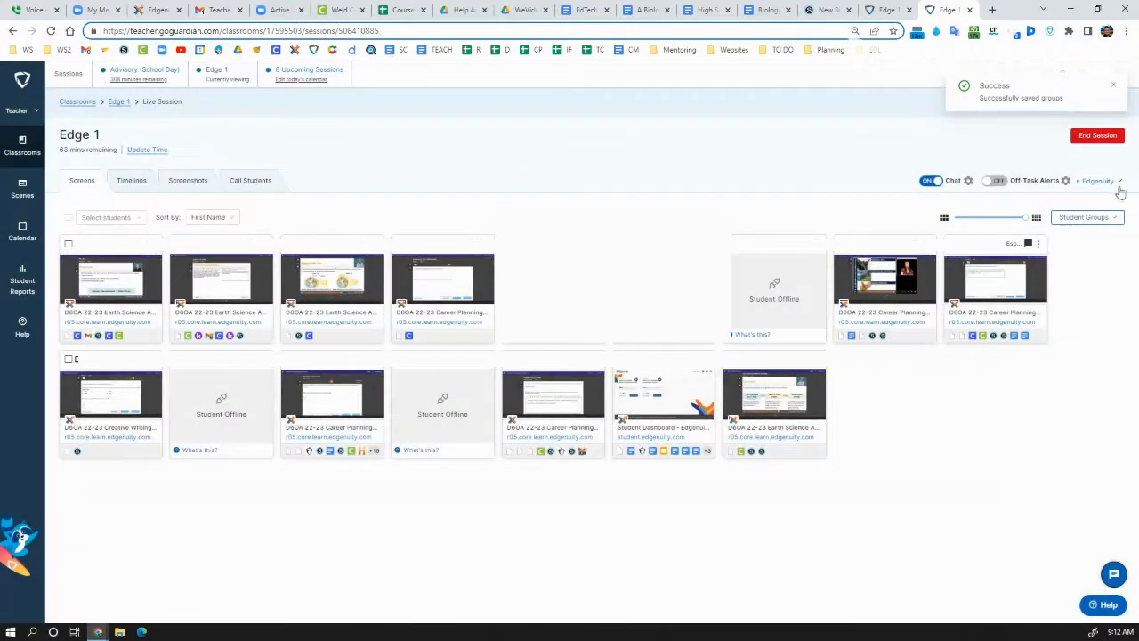
- Re-enable the Standard student groups and check the arrangement options of the Red giants group
{"action": "double_click", "coordinate": [1076, 229]}
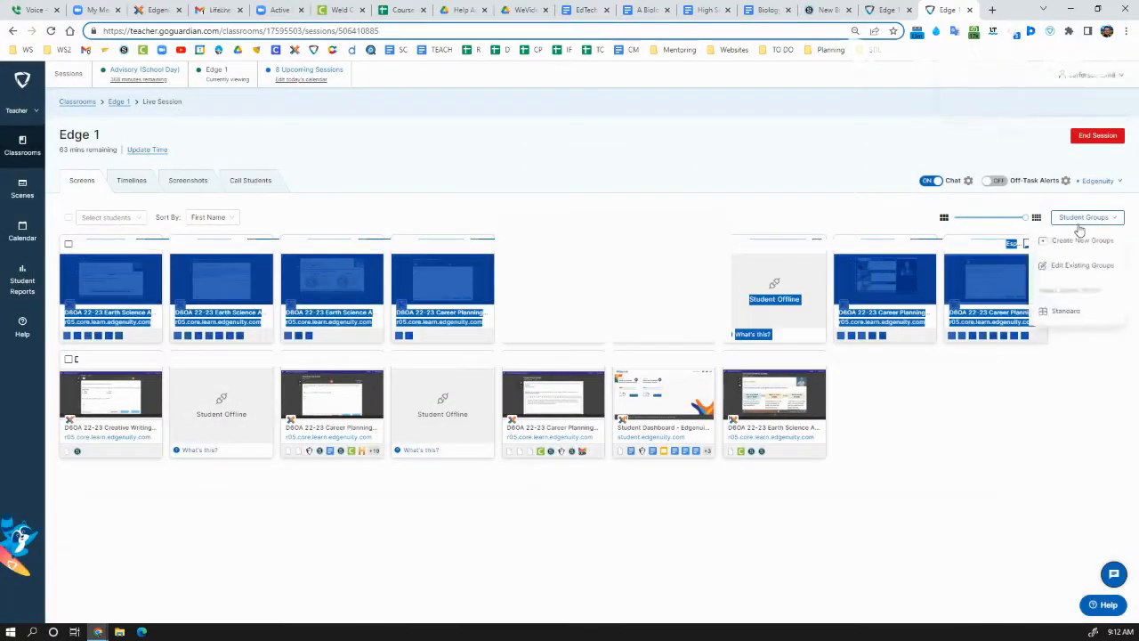
{"action": "mouse_move", "coordinate": [1079, 219]}
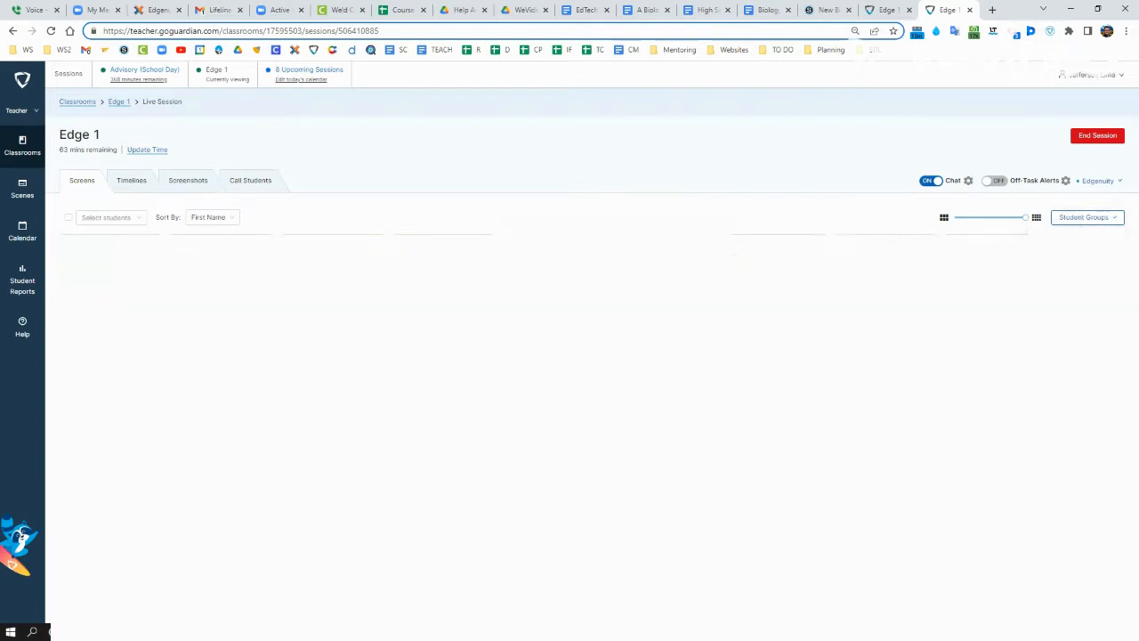
{"action": "left_click", "coordinate": [1121, 254]}
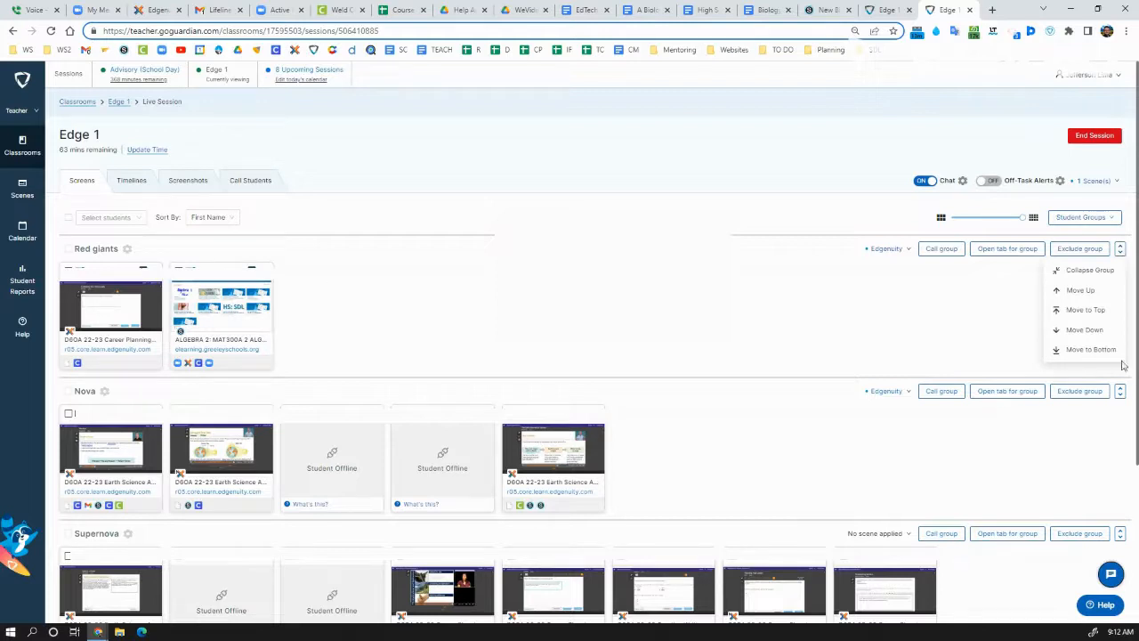
{"action": "key", "text": "Escape"}
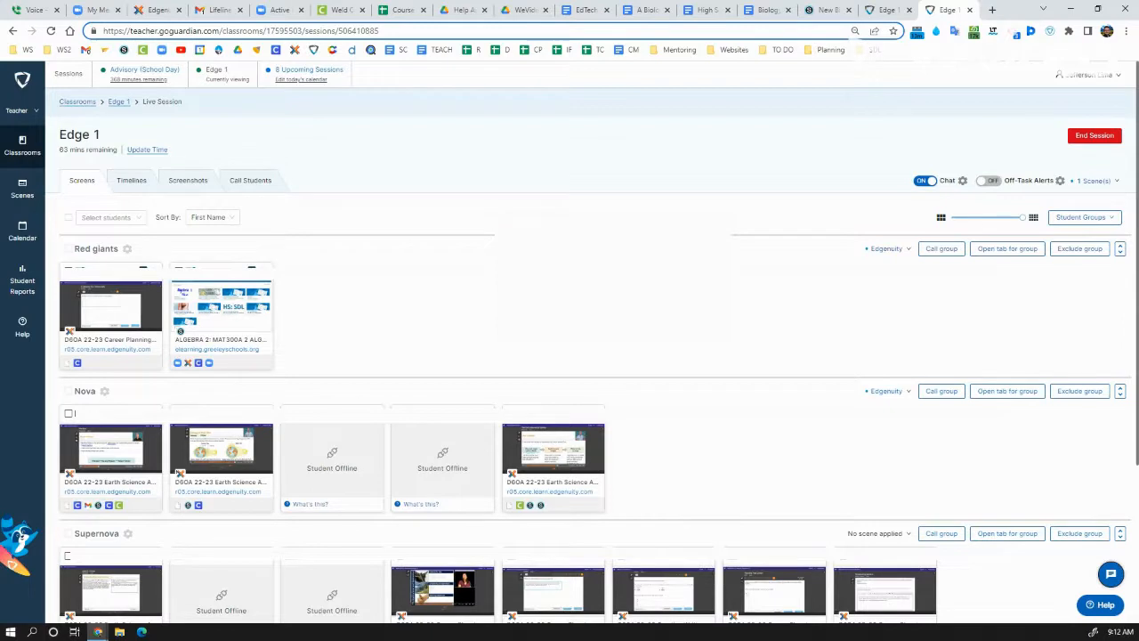
- Reopen the Standard group set for editing, and add an extra group and delete it
{"action": "left_click", "coordinate": [1072, 219]}
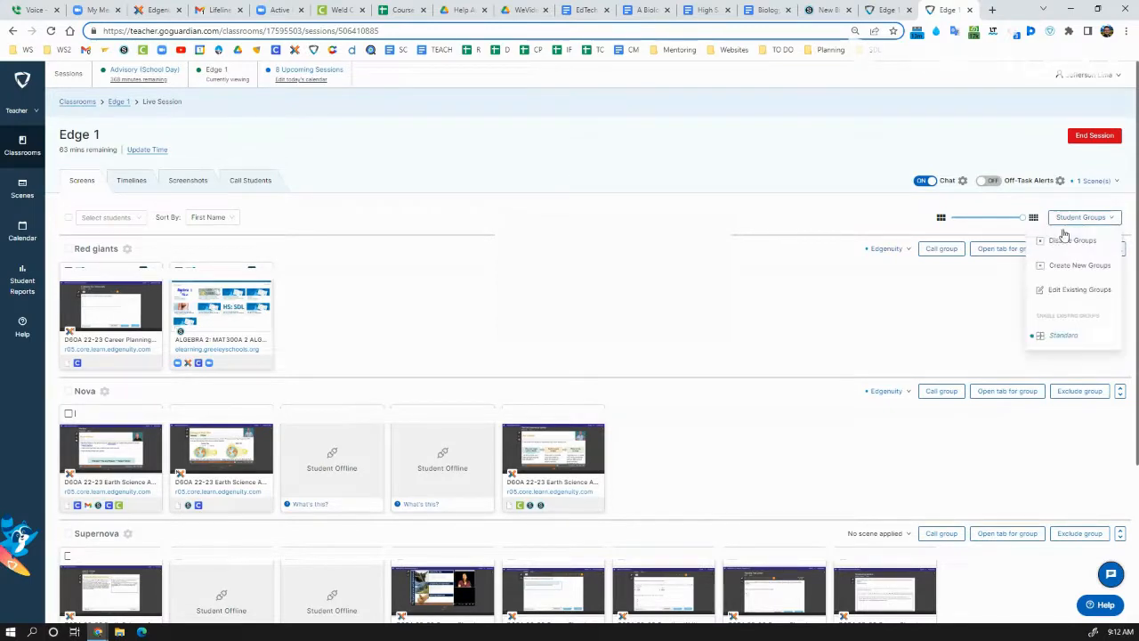
{"action": "left_click", "coordinate": [1061, 289]}
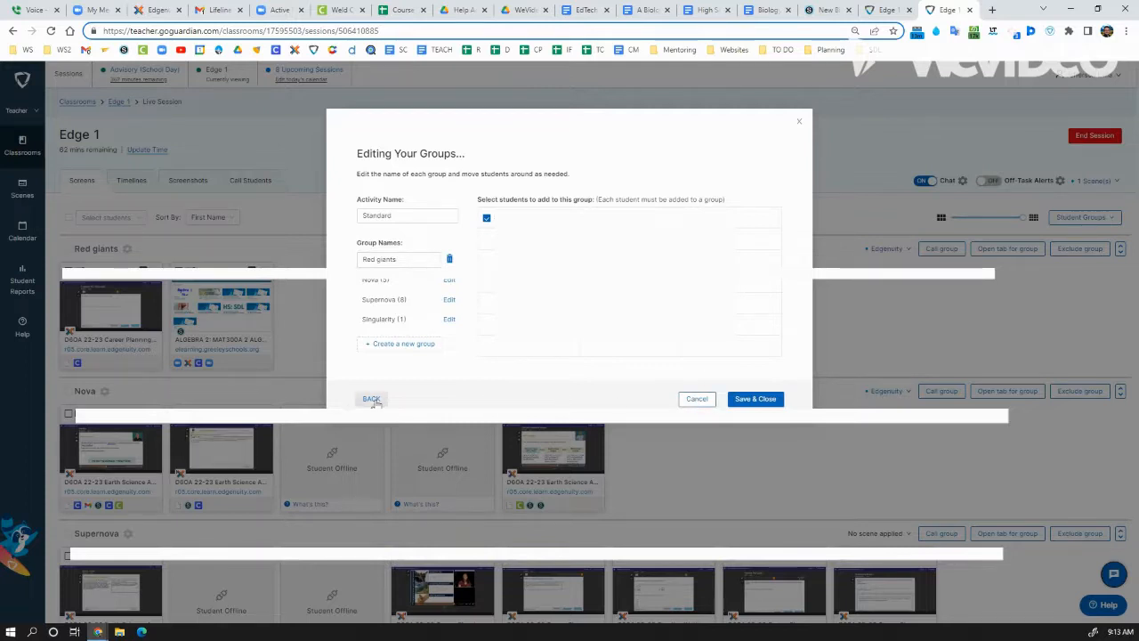
{"action": "left_click", "coordinate": [400, 355]}
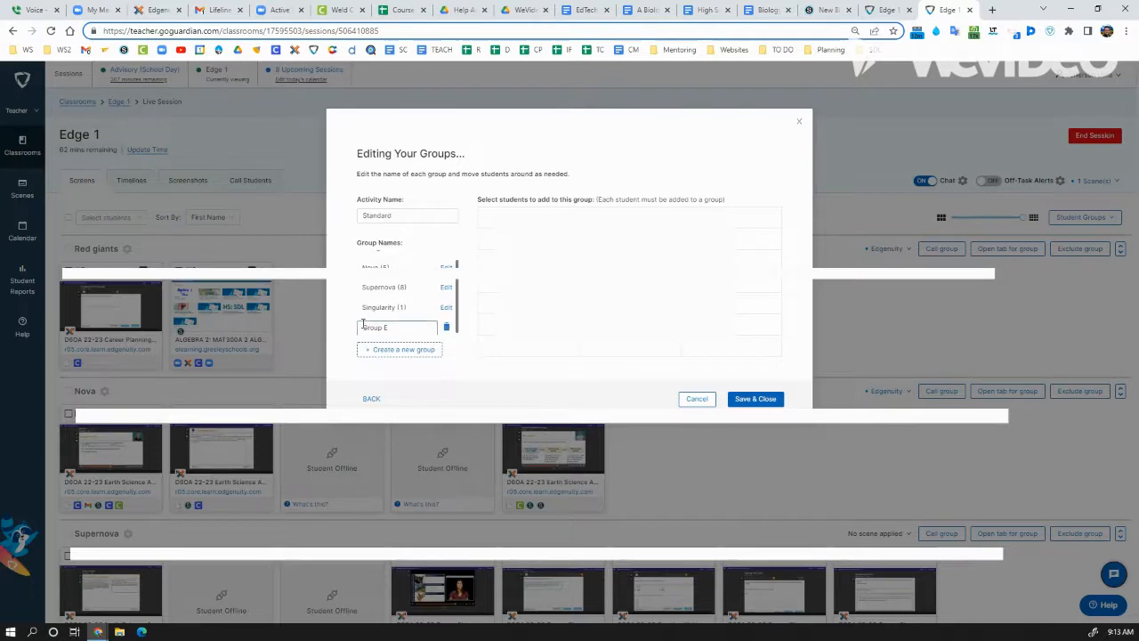
{"action": "left_click", "coordinate": [447, 329]}
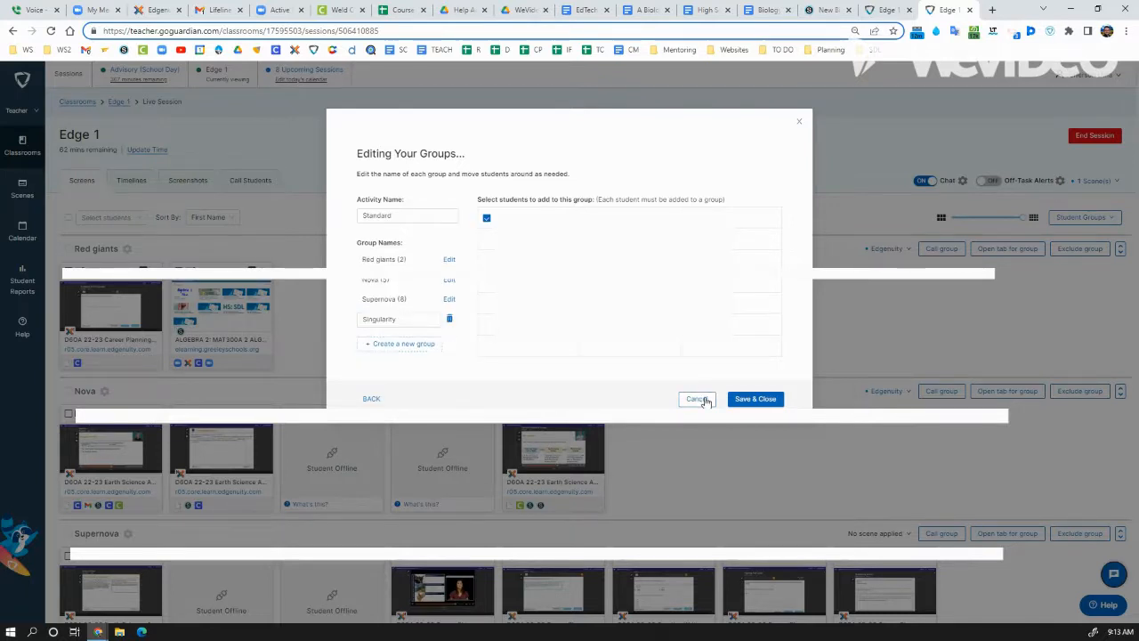
- Move the Singularity student back to Red giants and save the groups
{"action": "mouse_move", "coordinate": [443, 325]}
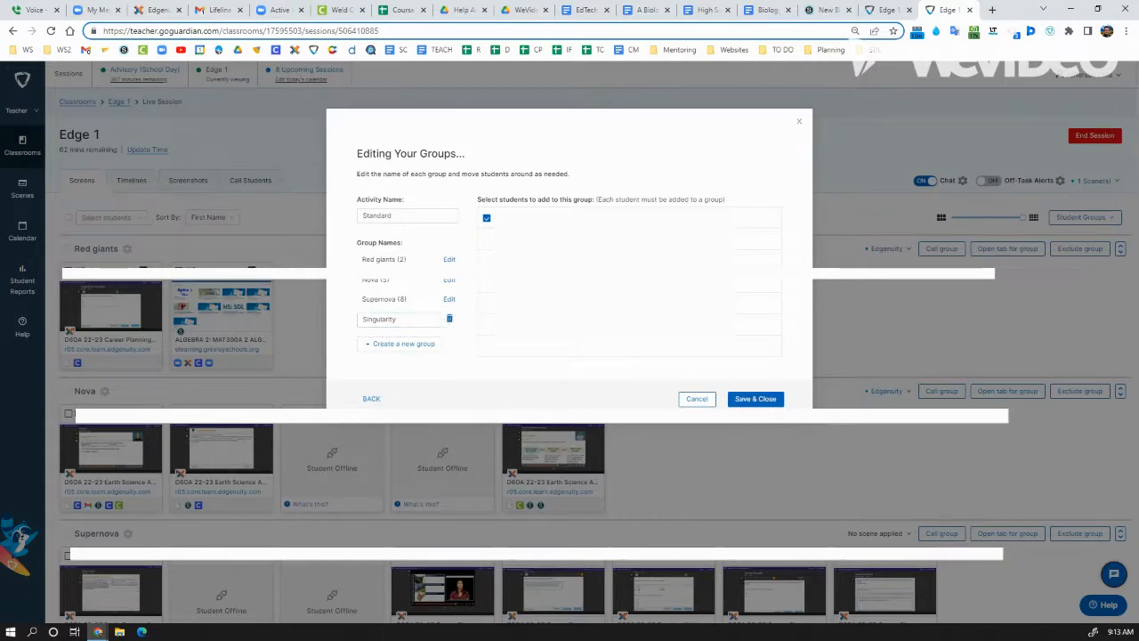
{"action": "left_click", "coordinate": [448, 259]}
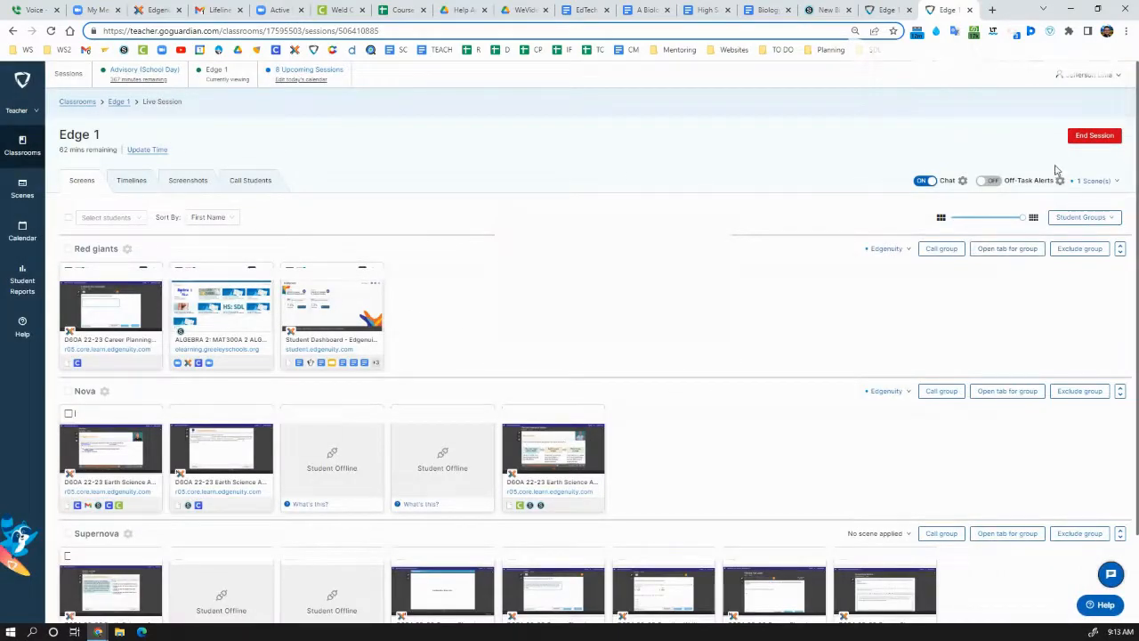
- Start a new custom set of student groups and add groups until it runs from Group A to Group E
{"action": "left_click", "coordinate": [1072, 218]}
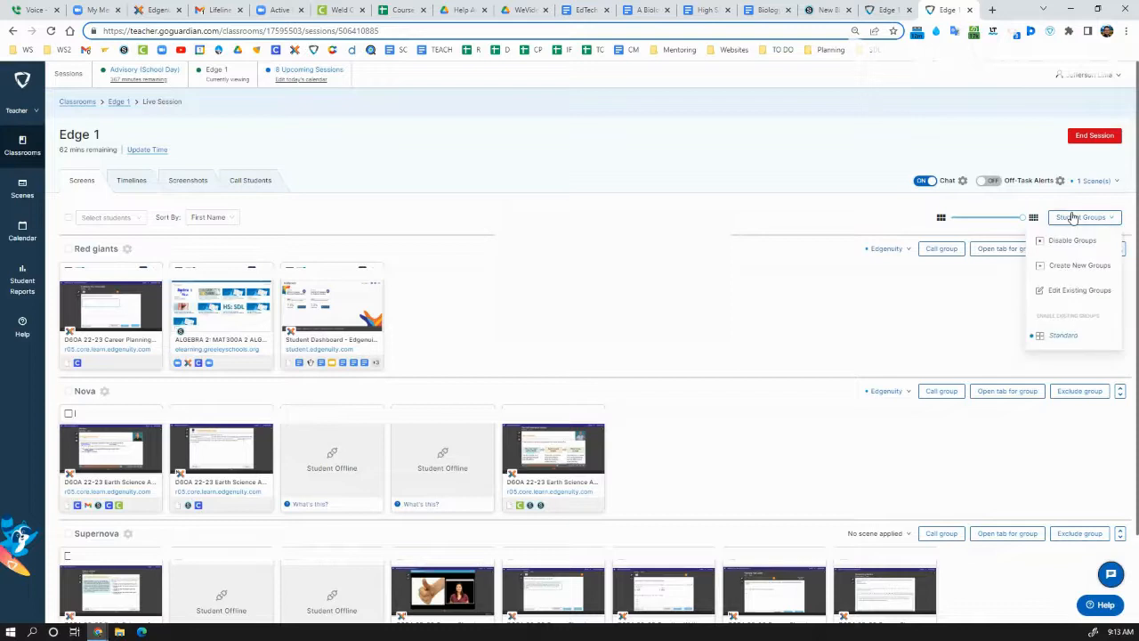
{"action": "left_click", "coordinate": [1079, 265]}
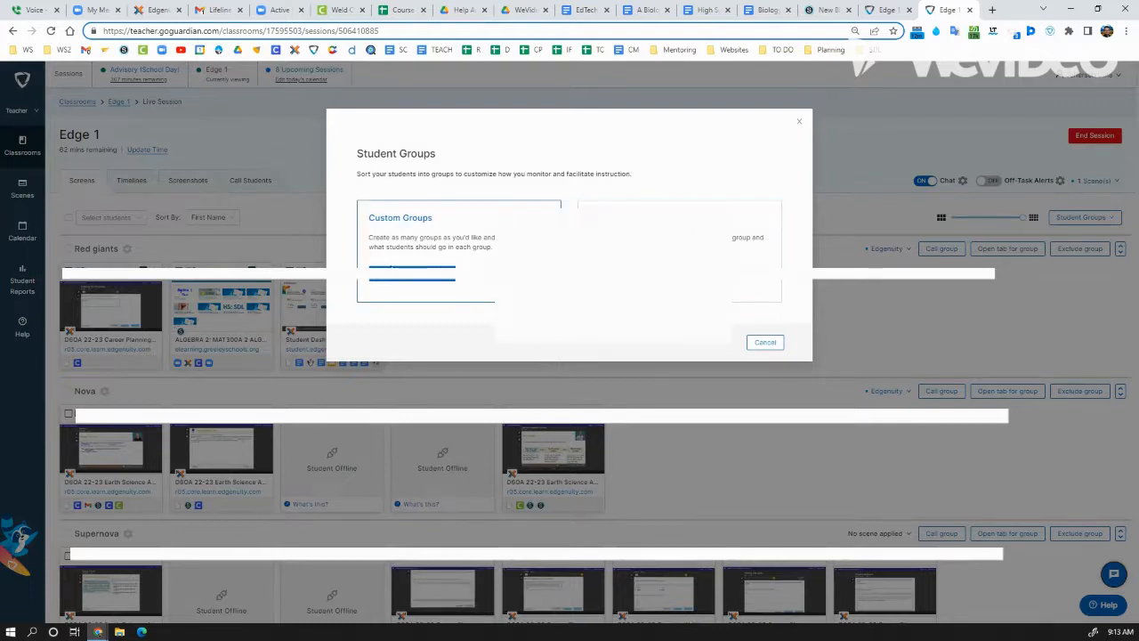
{"action": "left_click", "coordinate": [411, 277]}
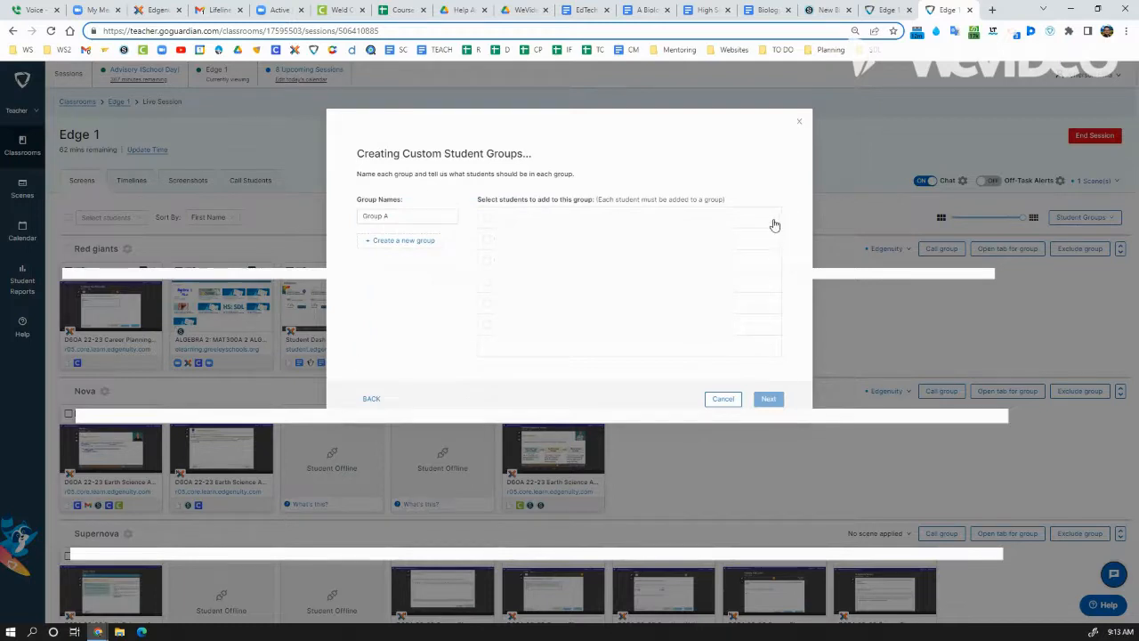
{"action": "left_click", "coordinate": [389, 220]}
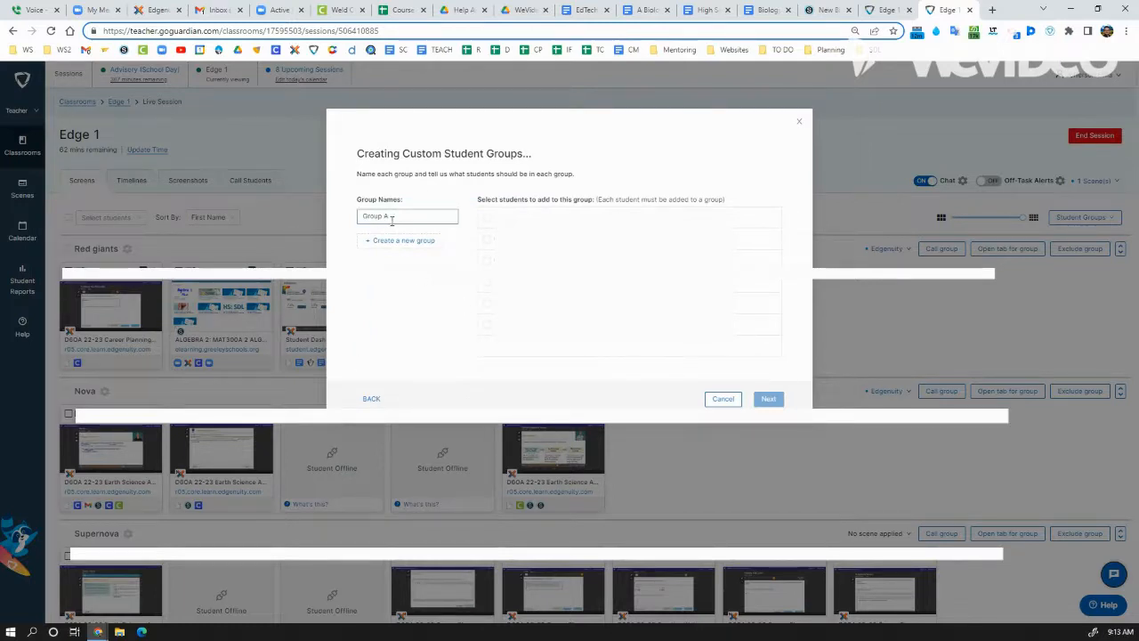
{"action": "left_click", "coordinate": [392, 241]}
{"action": "left_click", "coordinate": [390, 259]}
{"action": "left_click", "coordinate": [397, 280]}
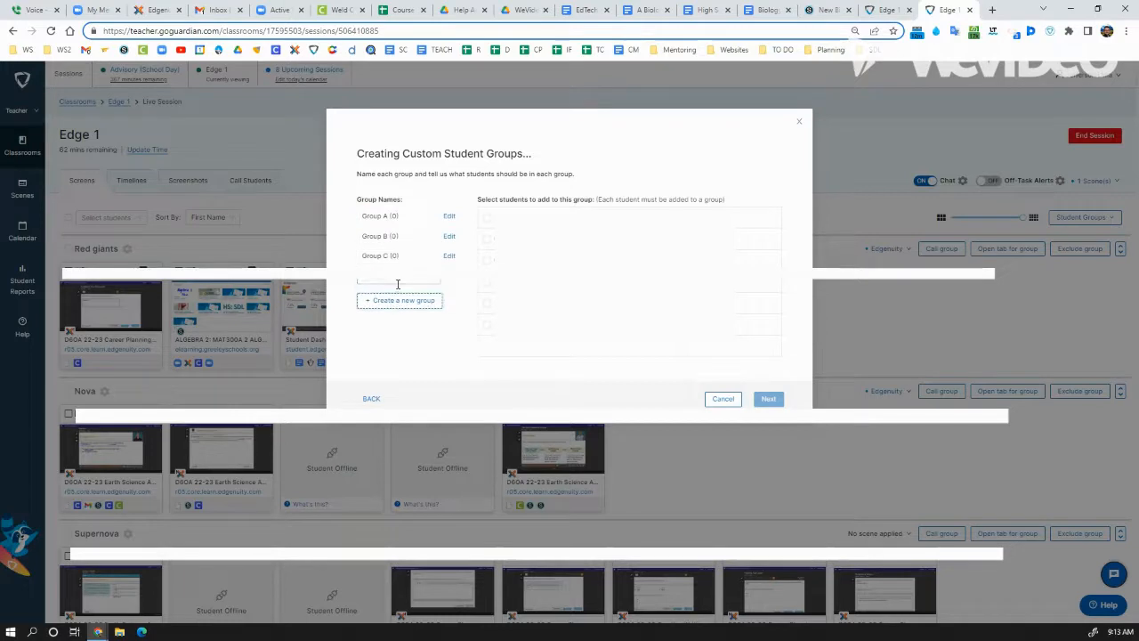
{"action": "left_click", "coordinate": [394, 300]}
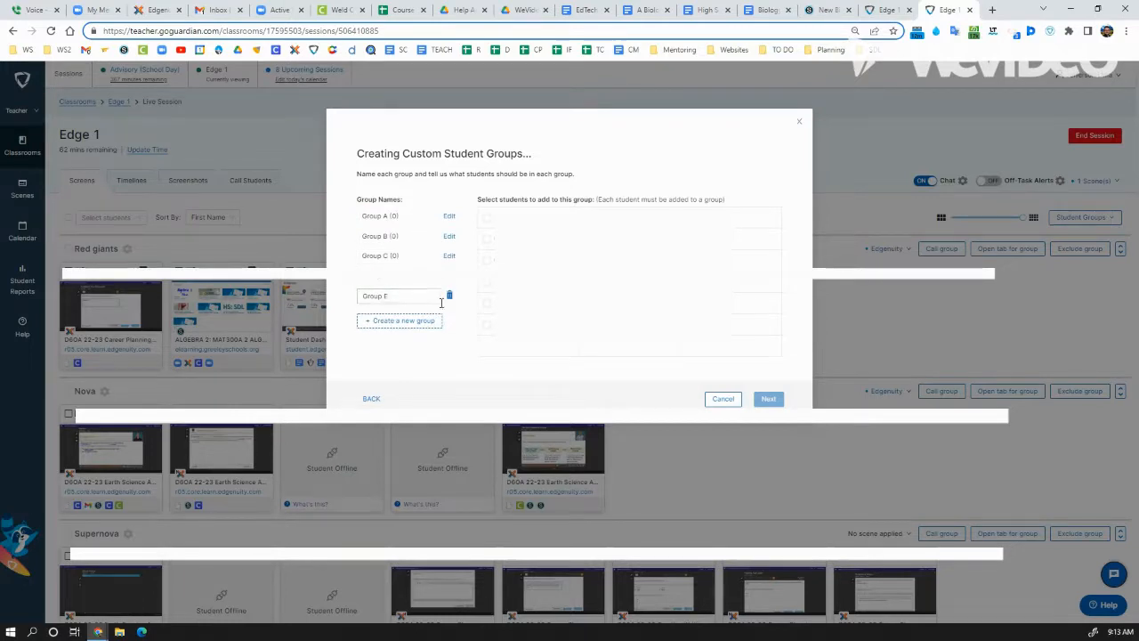
- Assign five students to Group A, two to Group B, four to Group C and five to Group D
{"action": "left_click", "coordinate": [449, 217]}
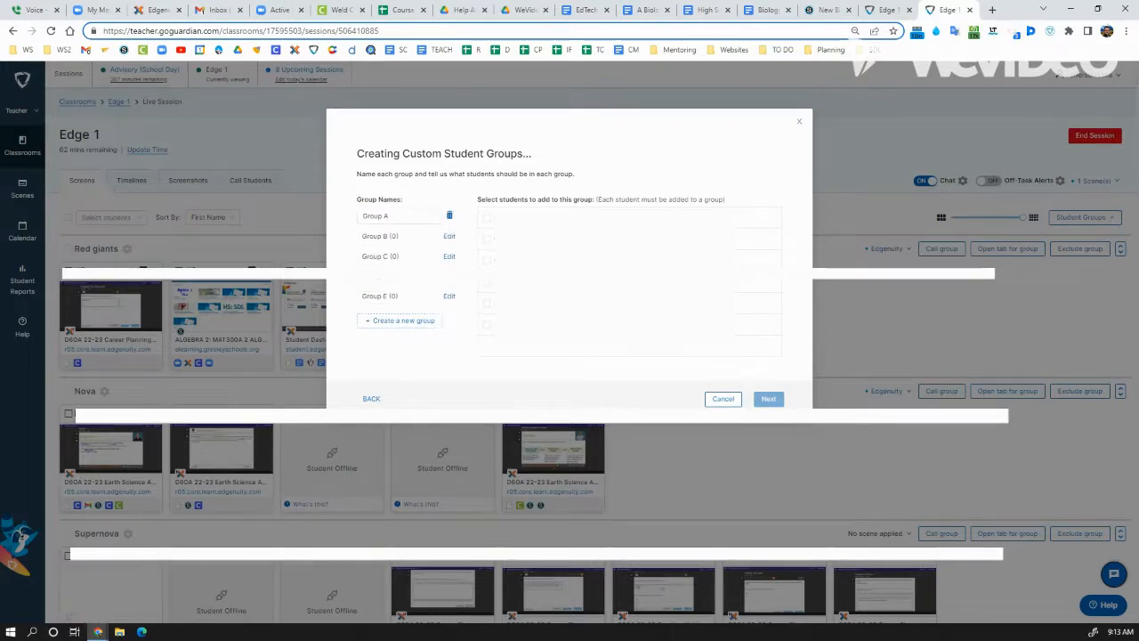
{"action": "left_click", "coordinate": [486, 239]}
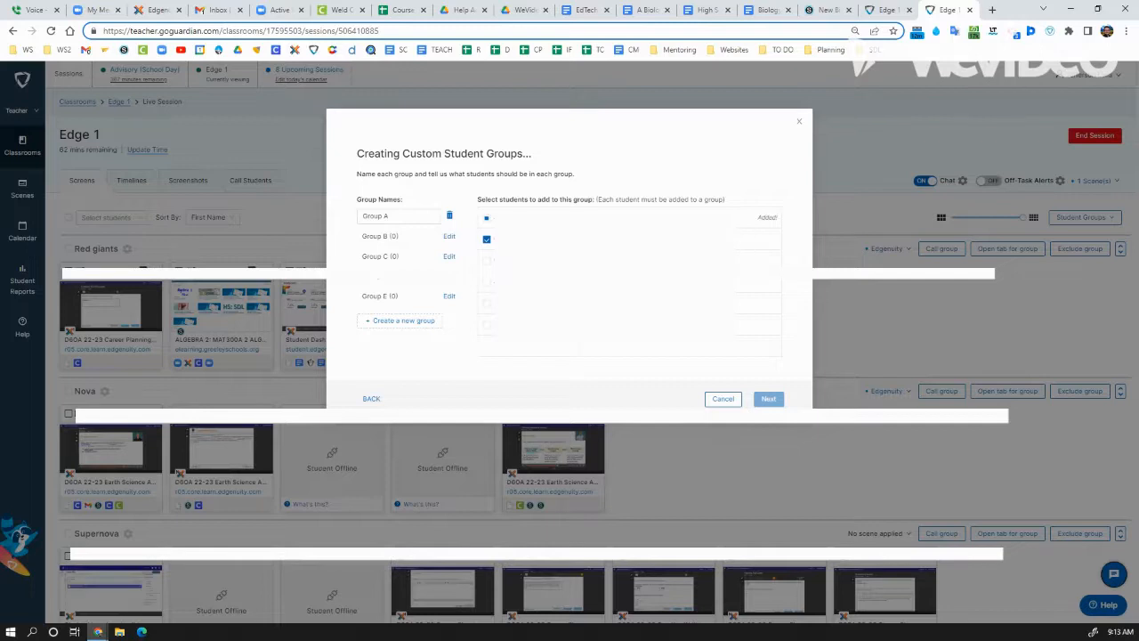
{"action": "left_click", "coordinate": [450, 236]}
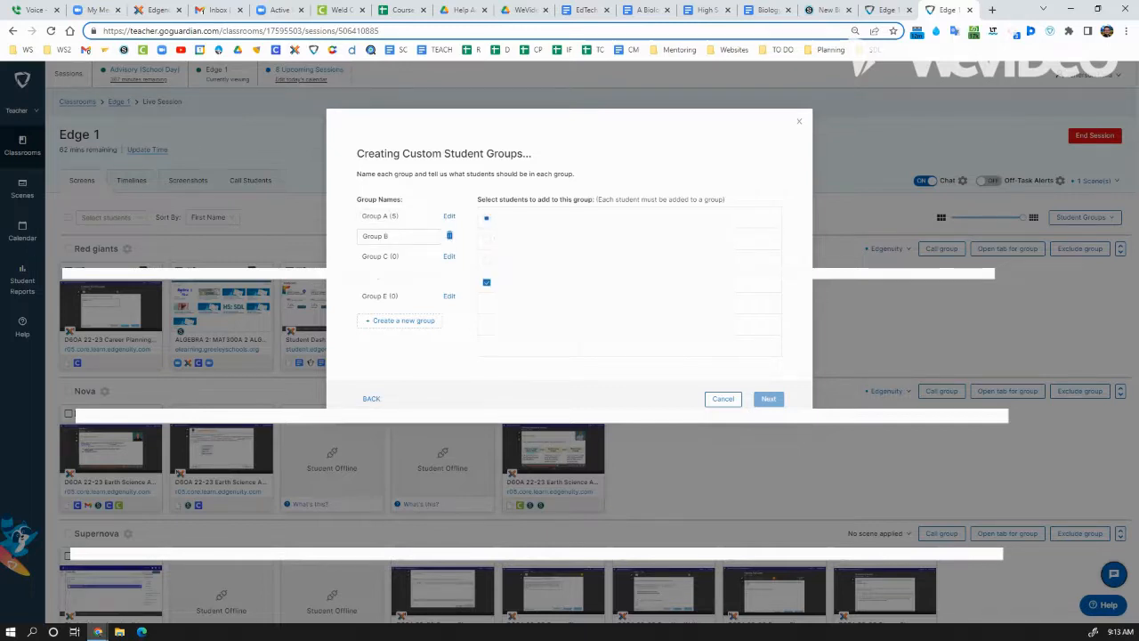
{"action": "left_click", "coordinate": [450, 256]}
{"action": "left_click", "coordinate": [487, 239]}
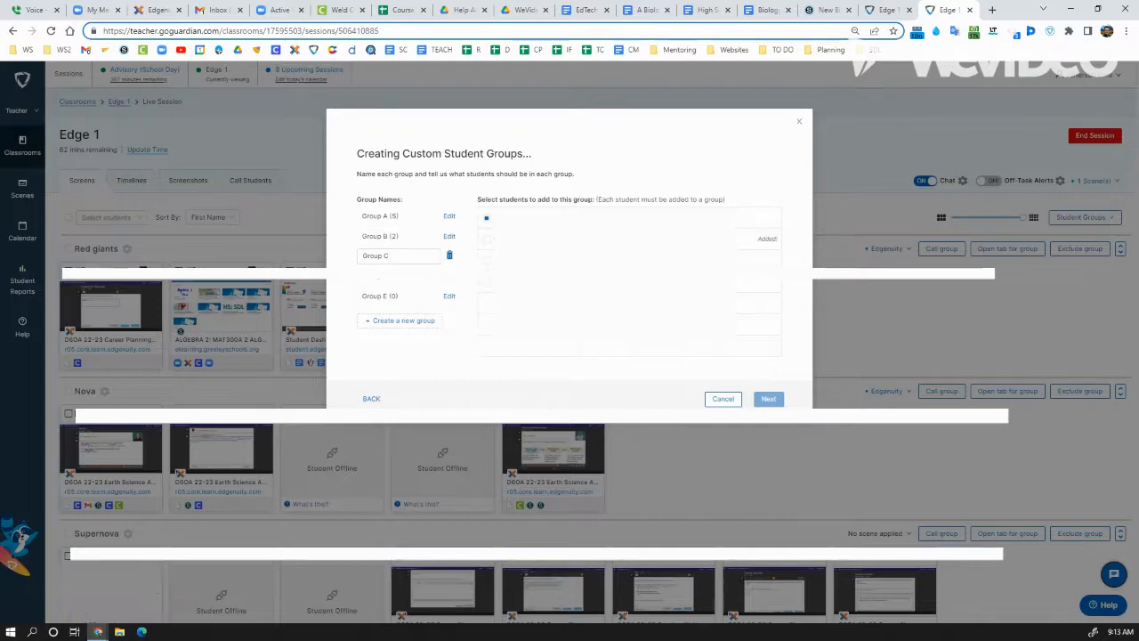
{"action": "left_click", "coordinate": [455, 278]}
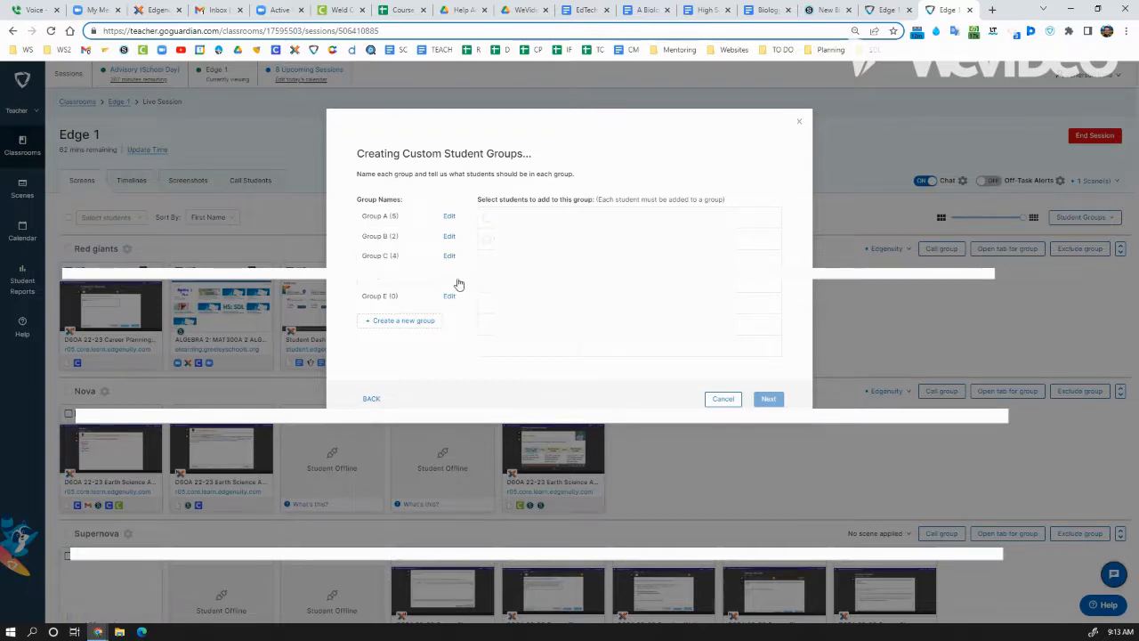
{"action": "left_click", "coordinate": [487, 218]}
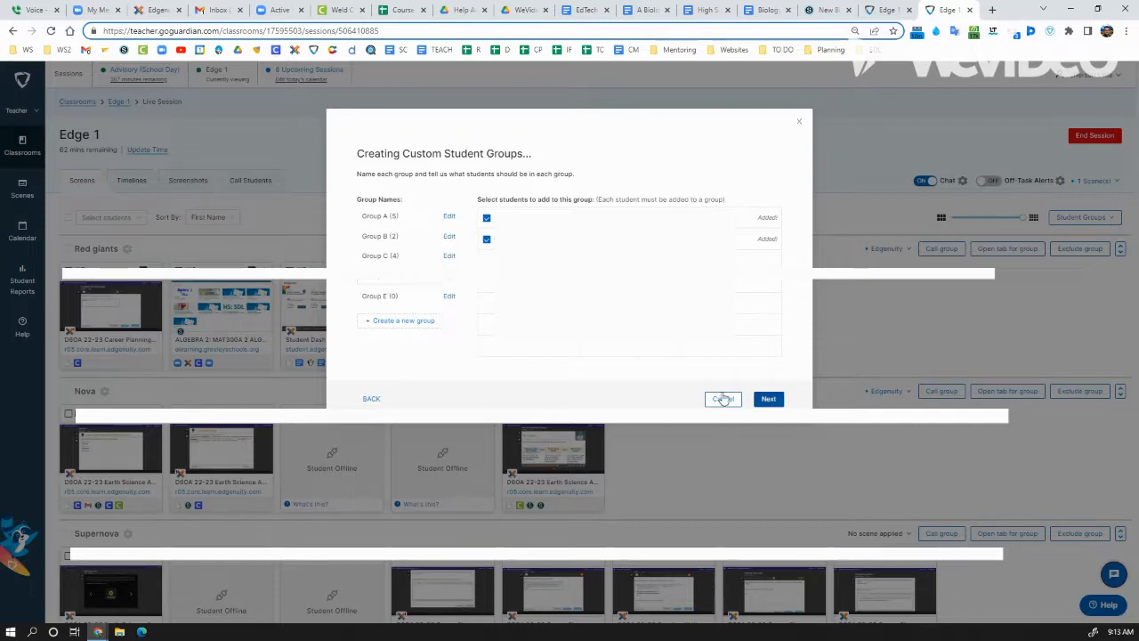
- Name the set of groups Group Work and create the groups
{"action": "left_click", "coordinate": [769, 400]}
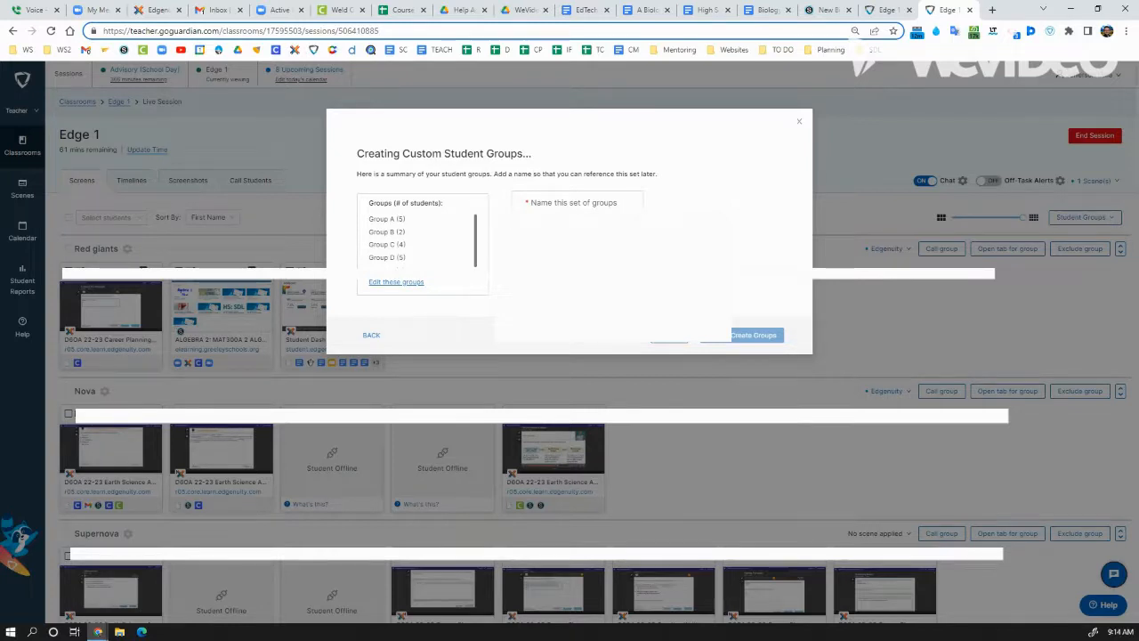
{"action": "type", "text": "T"}
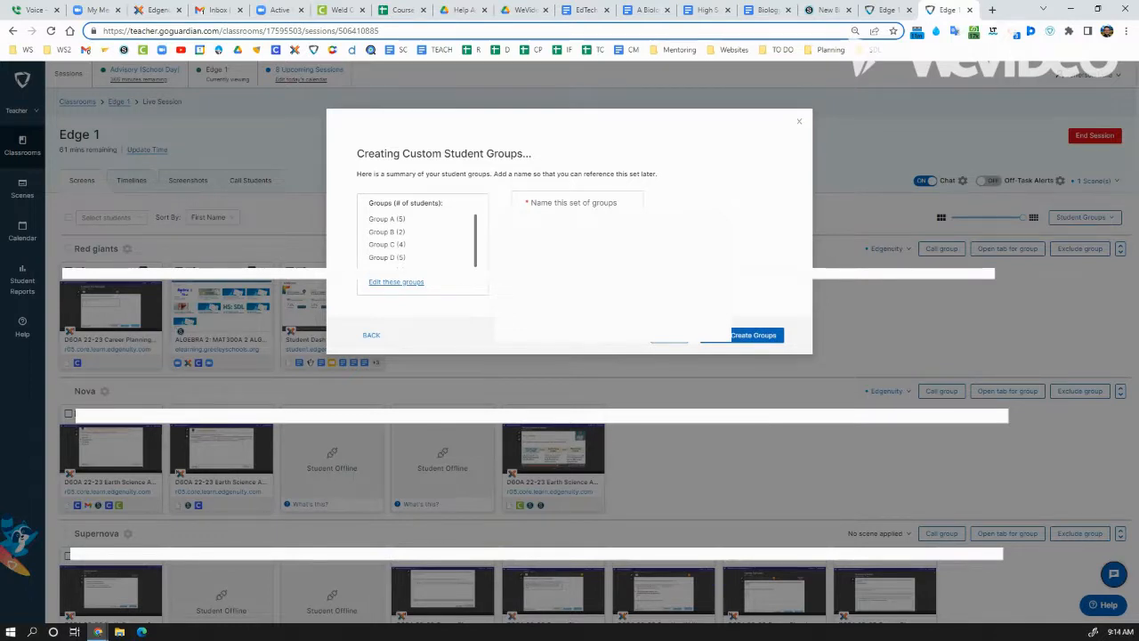
{"action": "left_click", "coordinate": [745, 336]}
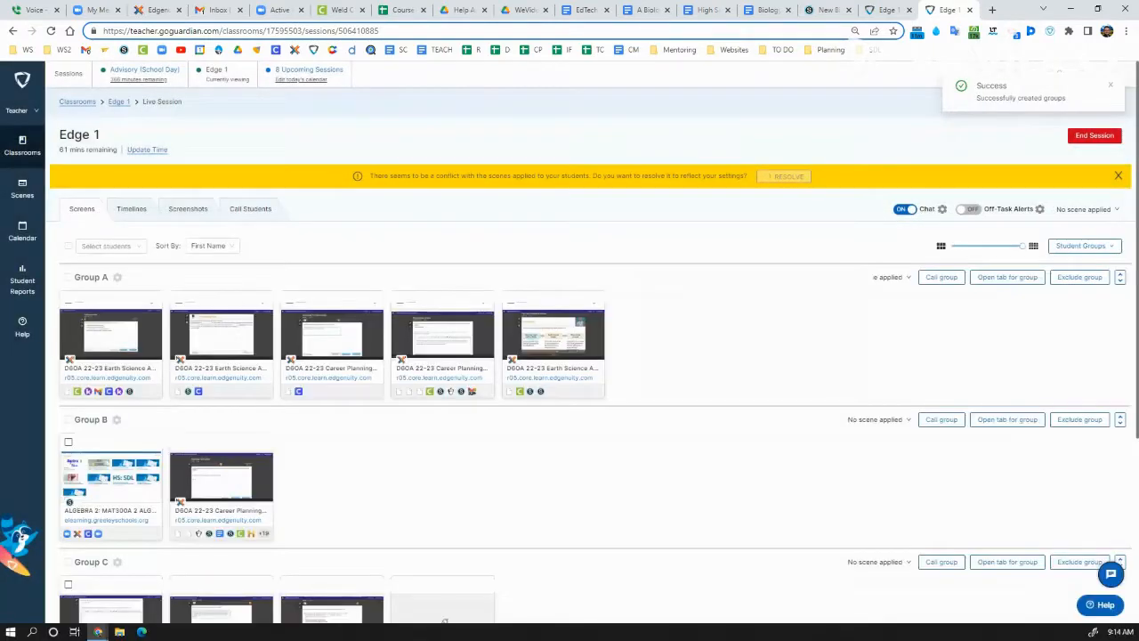
- Delete the Group Work set from the existing student groups and close the group editor
{"action": "left_click", "coordinate": [1099, 247]}
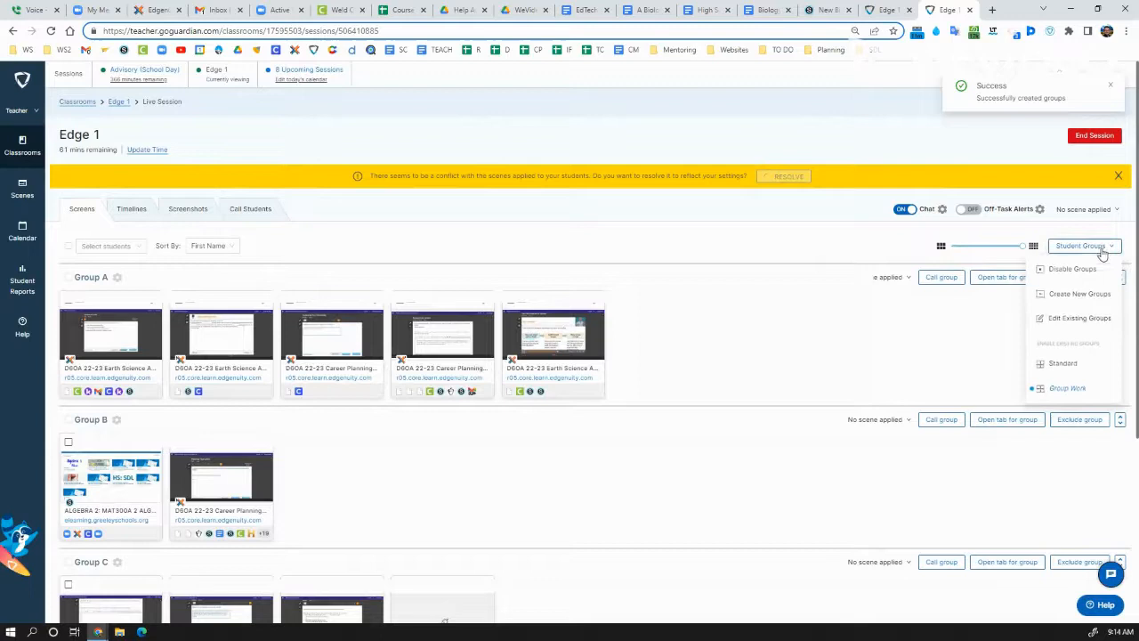
{"action": "left_click", "coordinate": [1079, 318]}
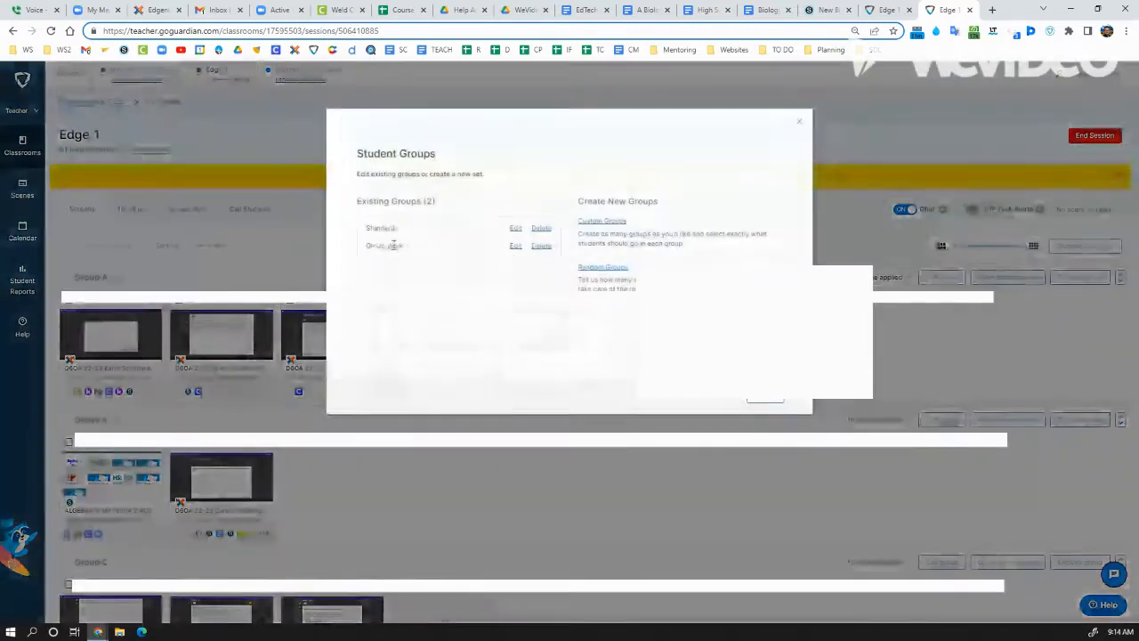
{"action": "left_click", "coordinate": [538, 245]}
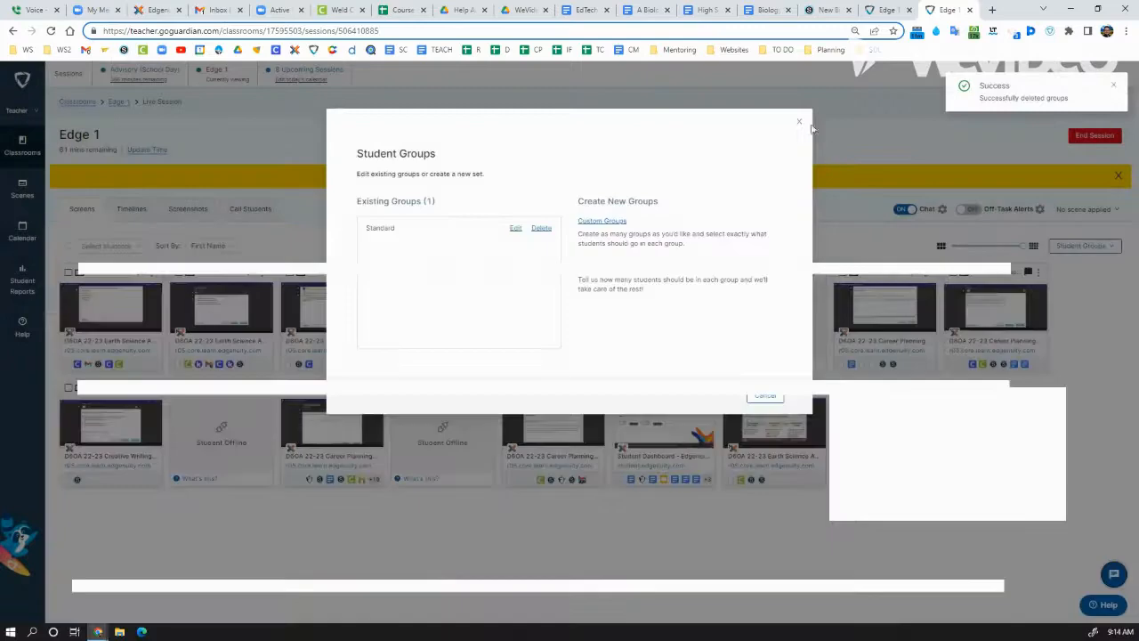
{"action": "left_click", "coordinate": [799, 122]}
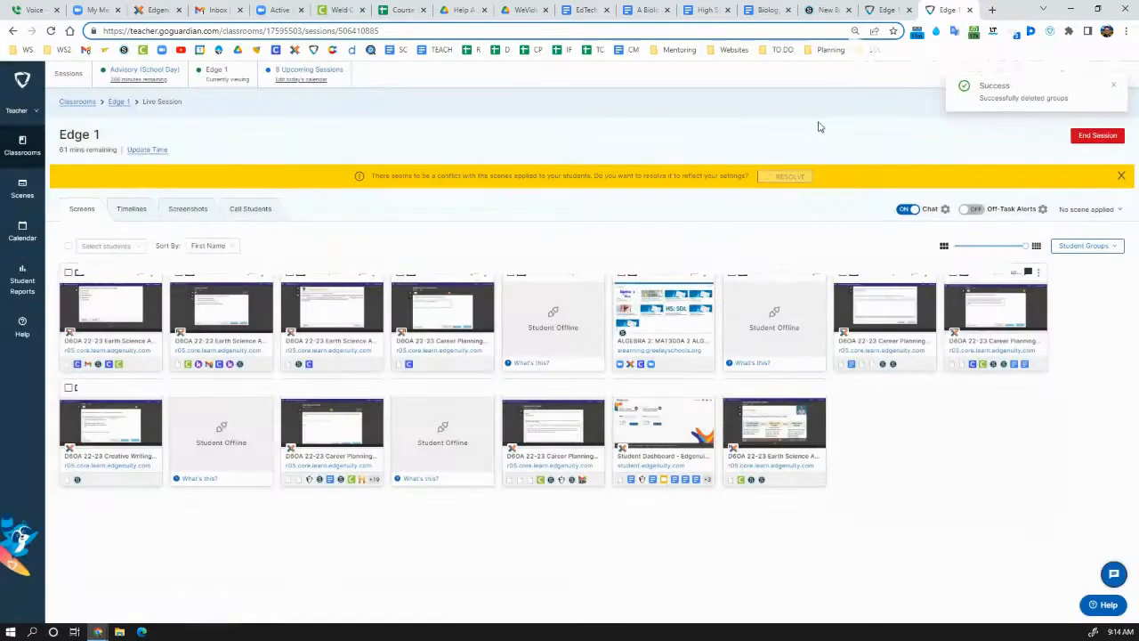
- Re-enable the Standard student groups and apply the Edge Only (No Email or G...) scene to the Red giants group
{"action": "left_click", "coordinate": [1098, 250]}
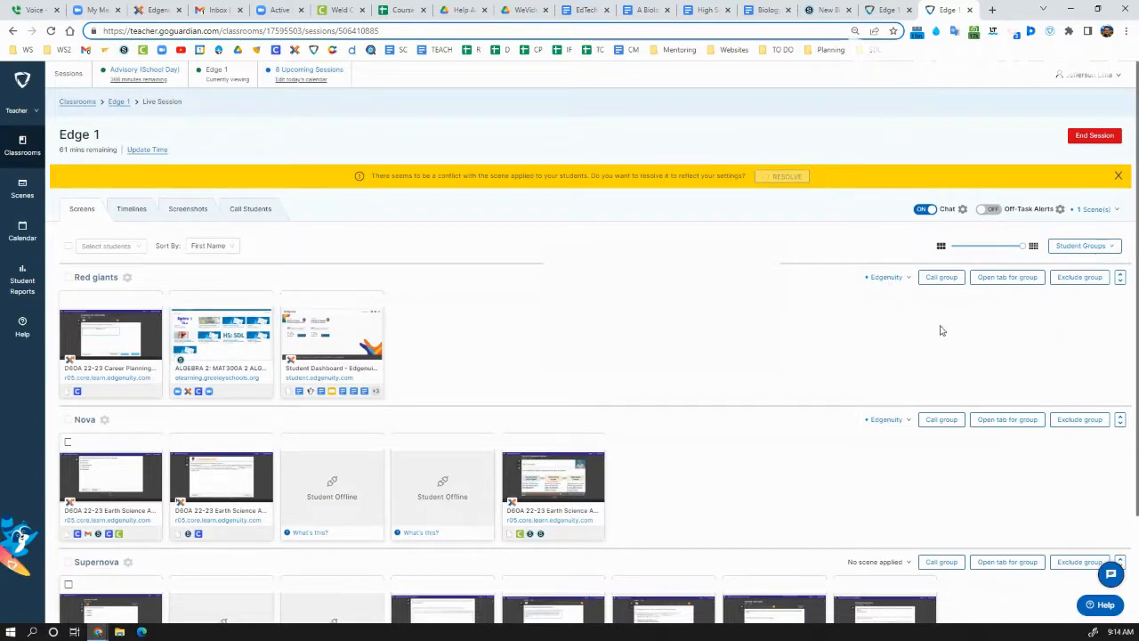
{"action": "left_click", "coordinate": [905, 281]}
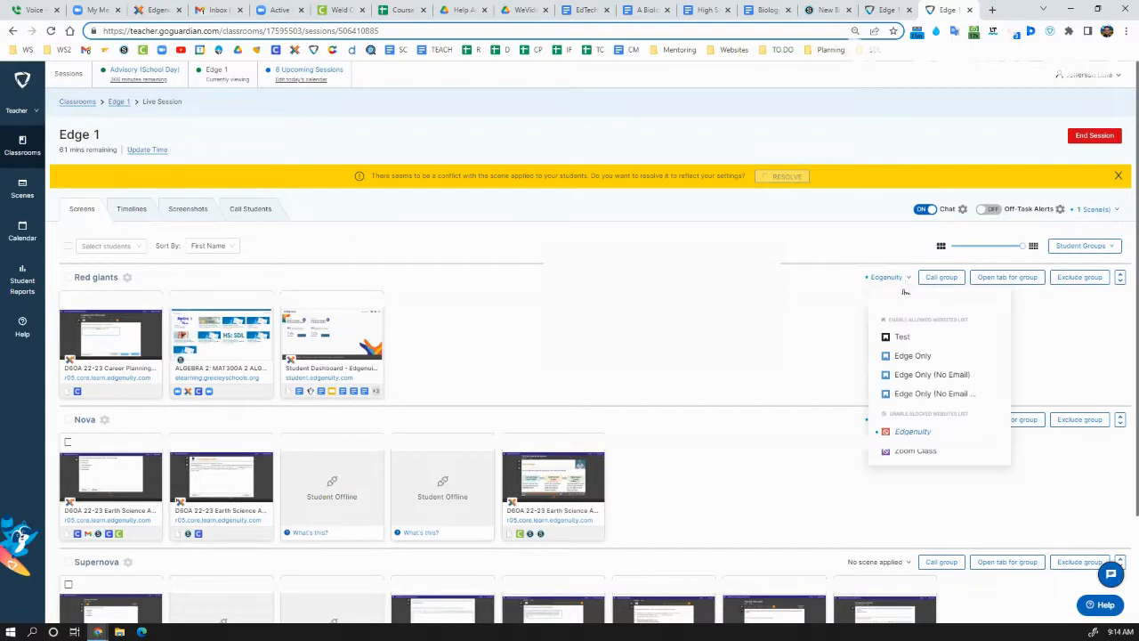
{"action": "left_click", "coordinate": [922, 394]}
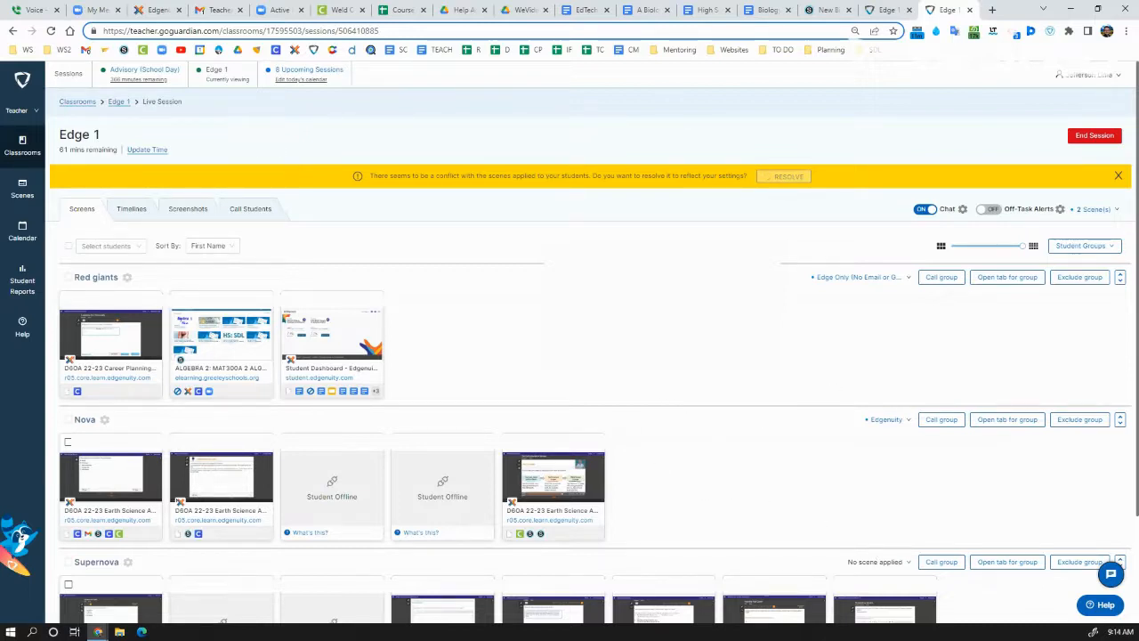
- Select all Red giants students, open that group's settings and leave them without saving
{"action": "left_click", "coordinate": [67, 277]}
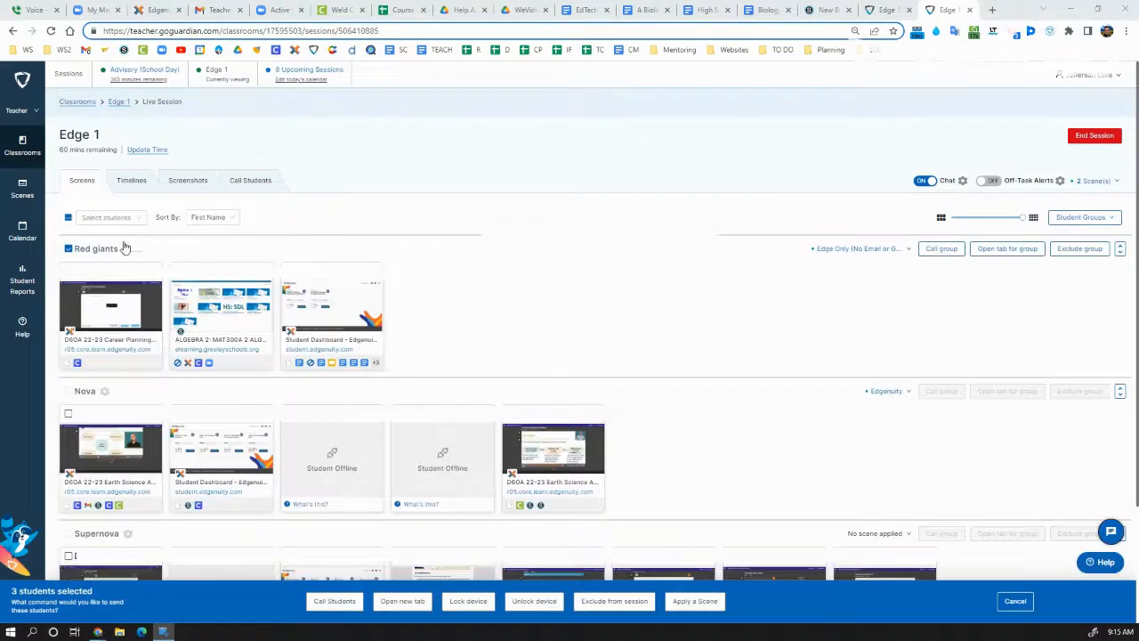
{"action": "left_click", "coordinate": [126, 248]}
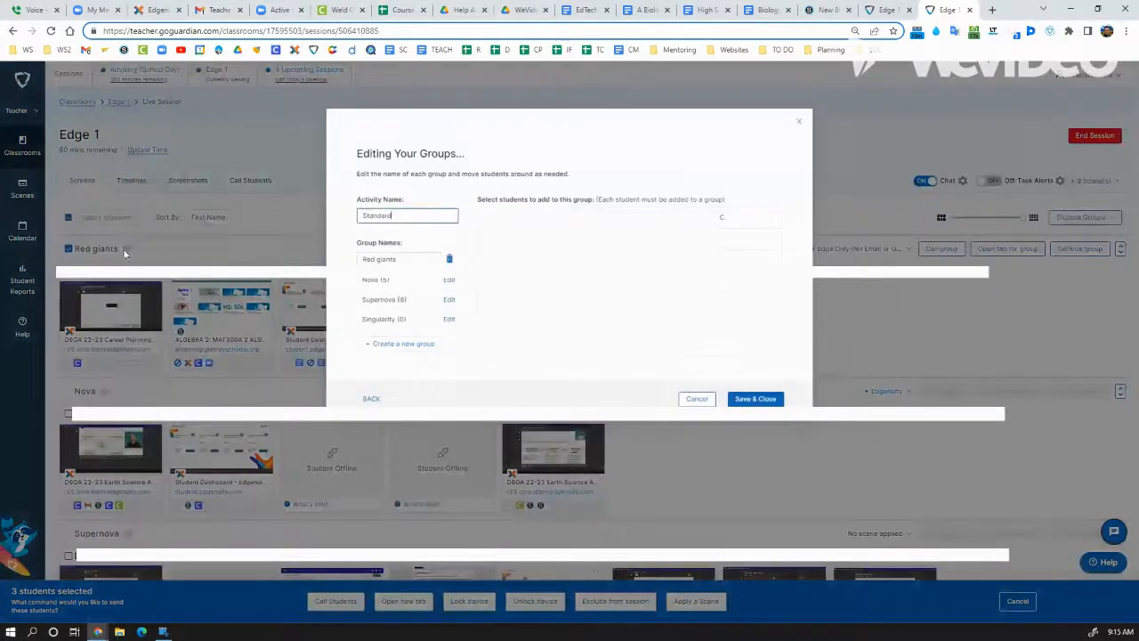
{"action": "left_click", "coordinate": [697, 399]}
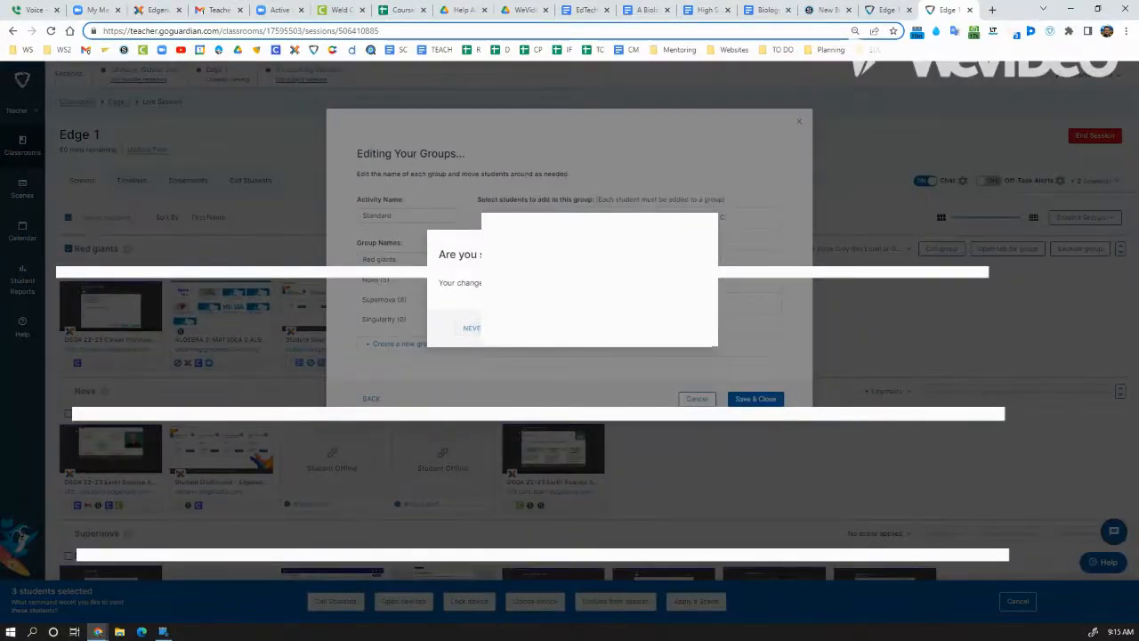
{"action": "left_click", "coordinate": [625, 328]}
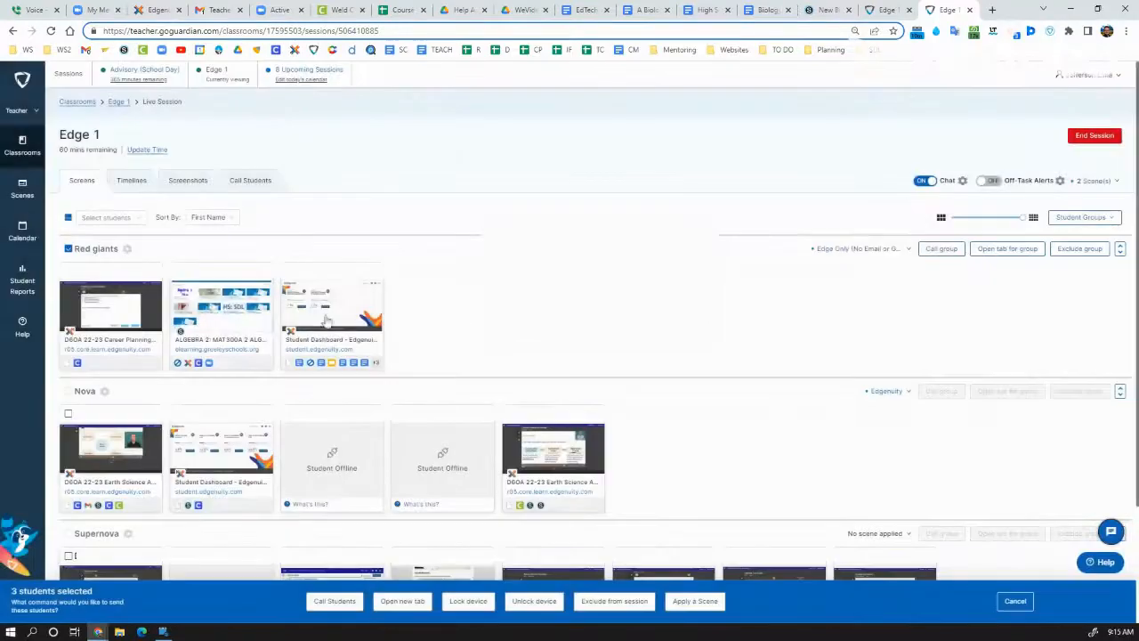
- Reopen the Red giants group settings, switch to editing Singularity, then discard the edits and clear the student selection
{"action": "left_click", "coordinate": [128, 249]}
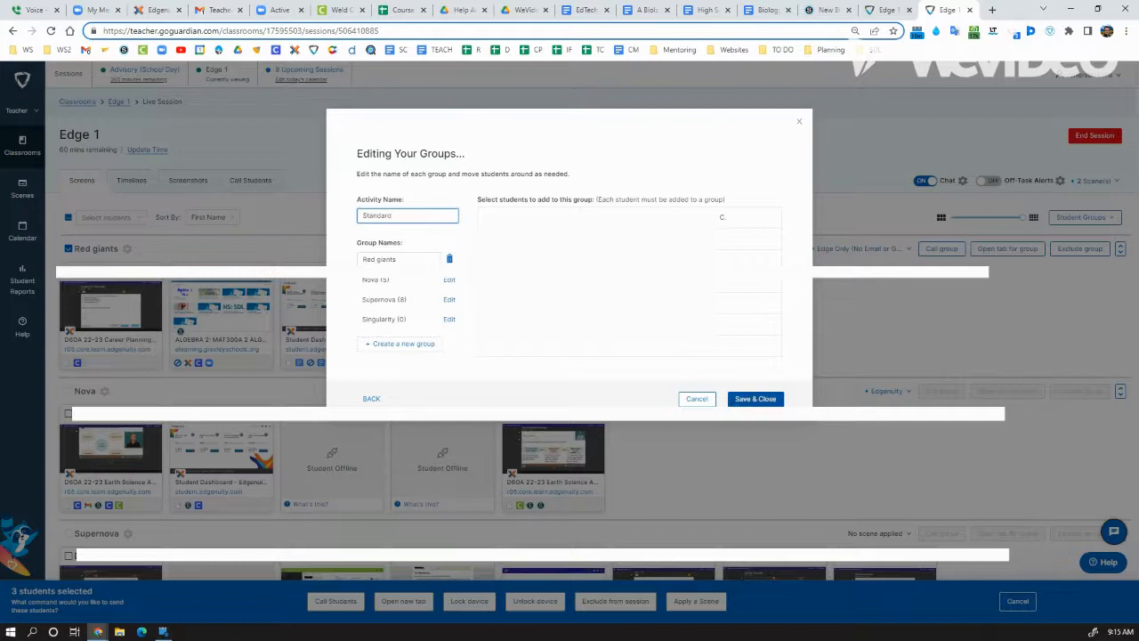
{"action": "left_click", "coordinate": [696, 399]}
{"action": "left_click", "coordinate": [472, 328]}
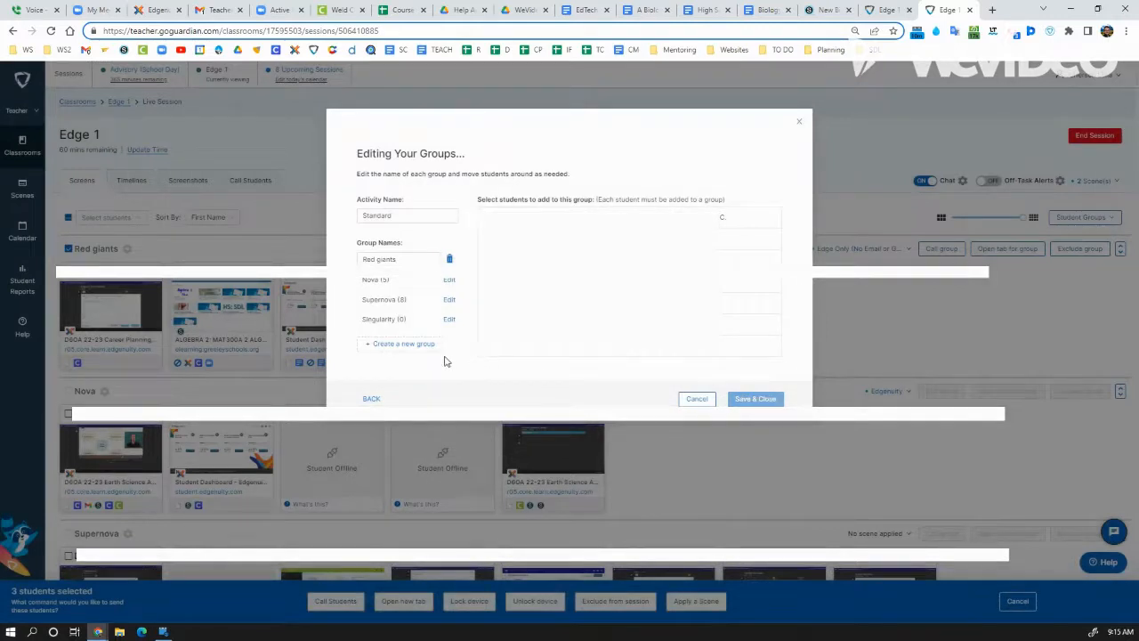
{"action": "left_click", "coordinate": [450, 318]}
{"action": "left_click", "coordinate": [696, 398]}
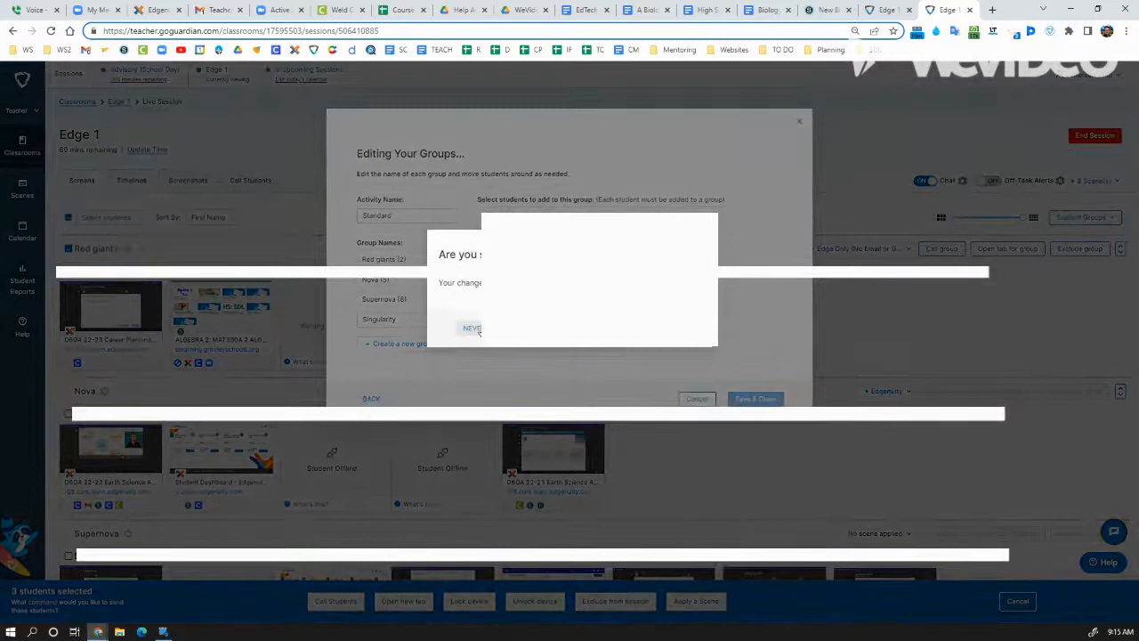
{"action": "left_click", "coordinate": [474, 328]}
{"action": "left_click", "coordinate": [799, 121]}
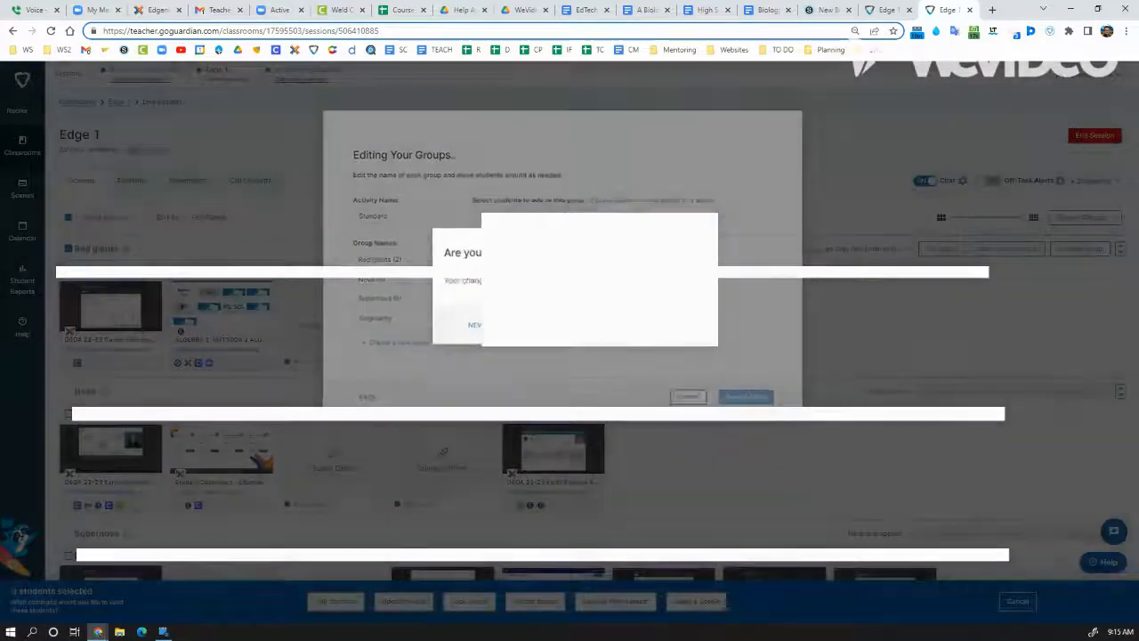
{"action": "left_click", "coordinate": [614, 326]}
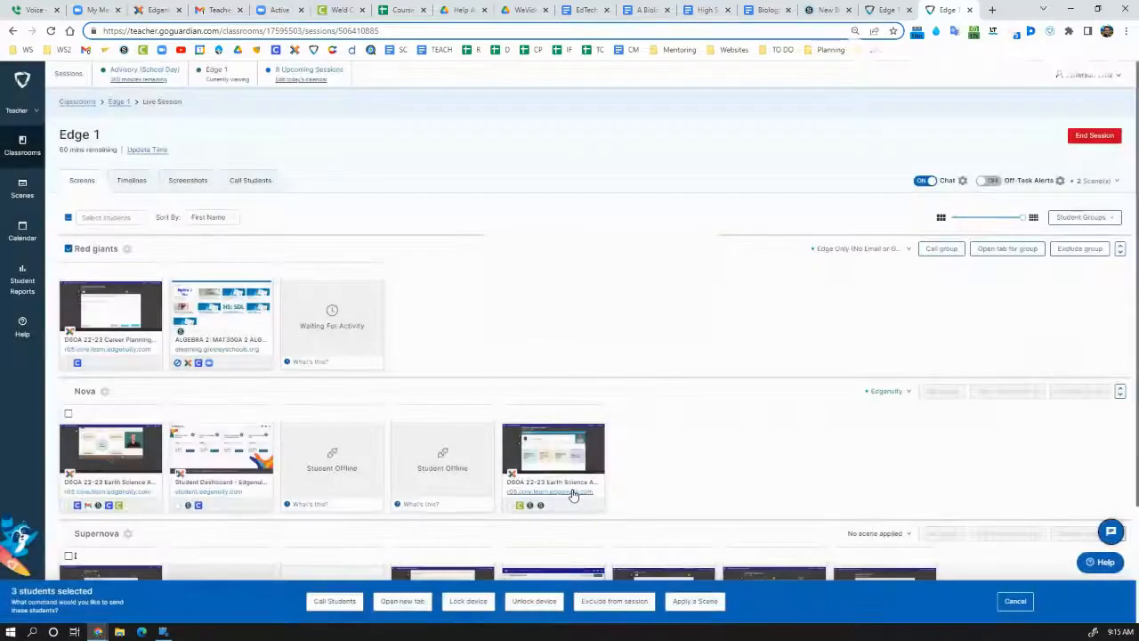
{"action": "left_click", "coordinate": [1016, 600]}
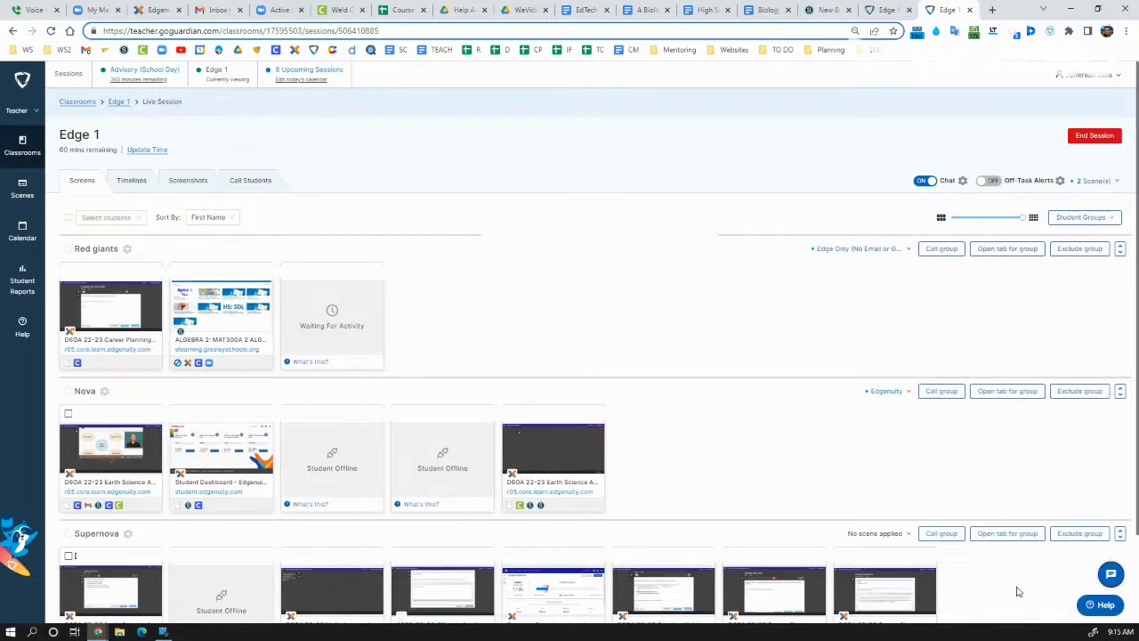